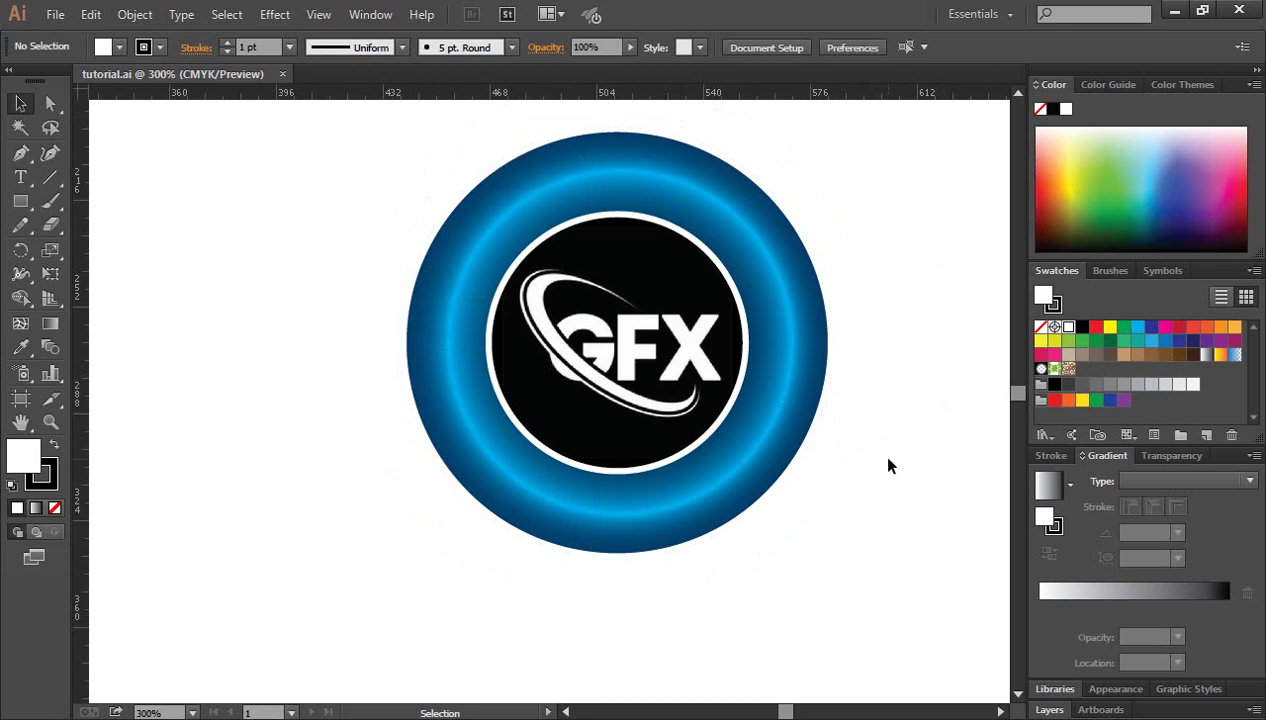
Step: Delete the existing blue ring and GFX logo artwork from the artboard
scroll(888, 459, "up", 1)
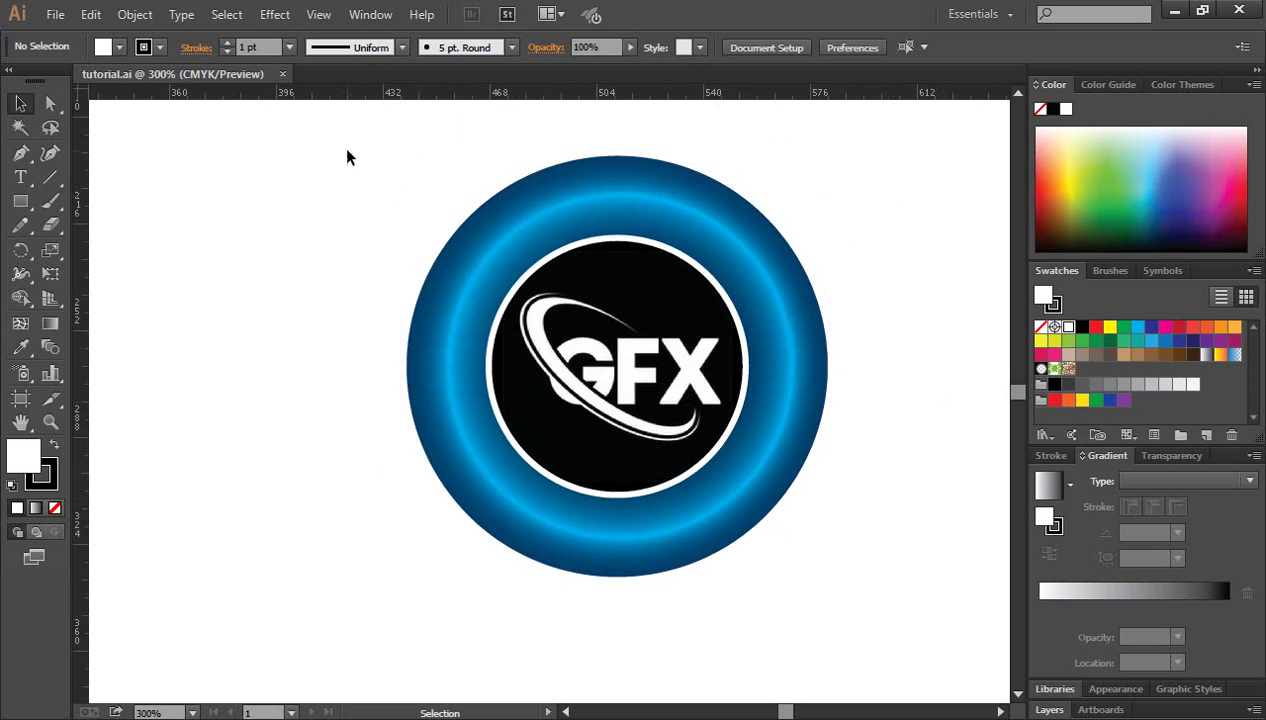
left_click_drag(338, 157, 899, 597)
key("Delete")
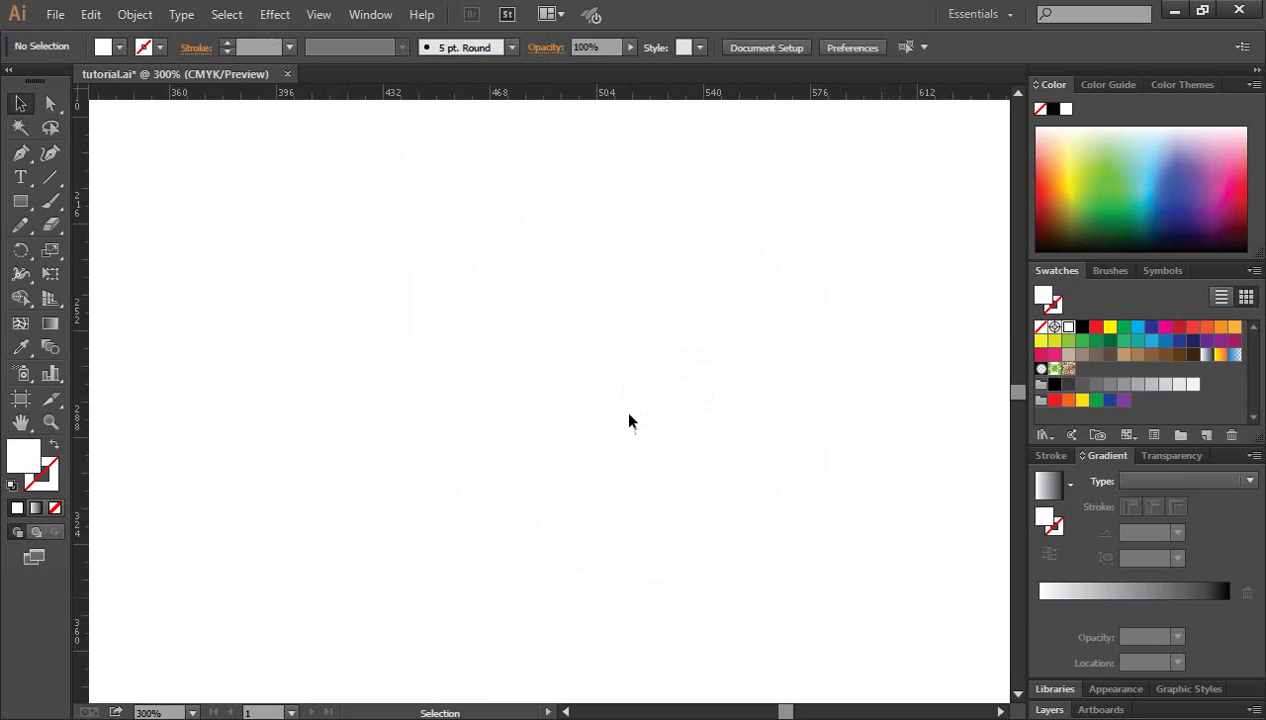
Step: Draw a large circle with the Ellipse tool and fill it with black
left_click(21, 204)
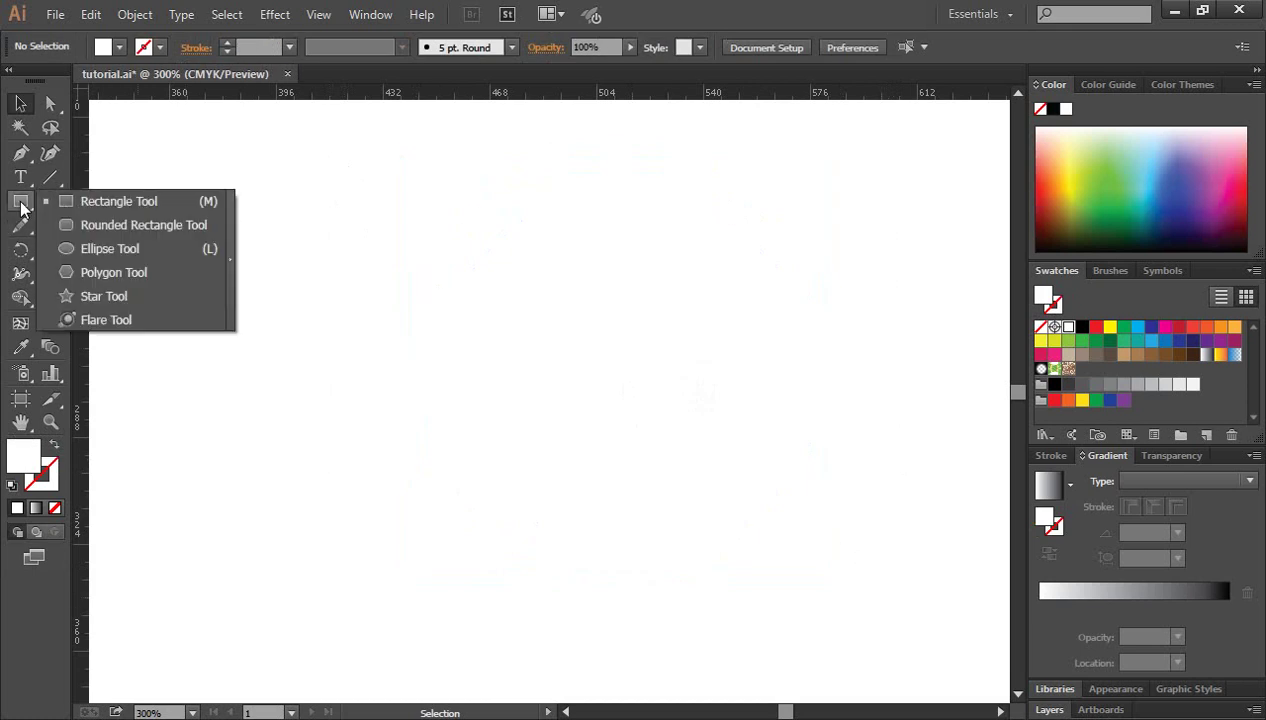
left_click(112, 251)
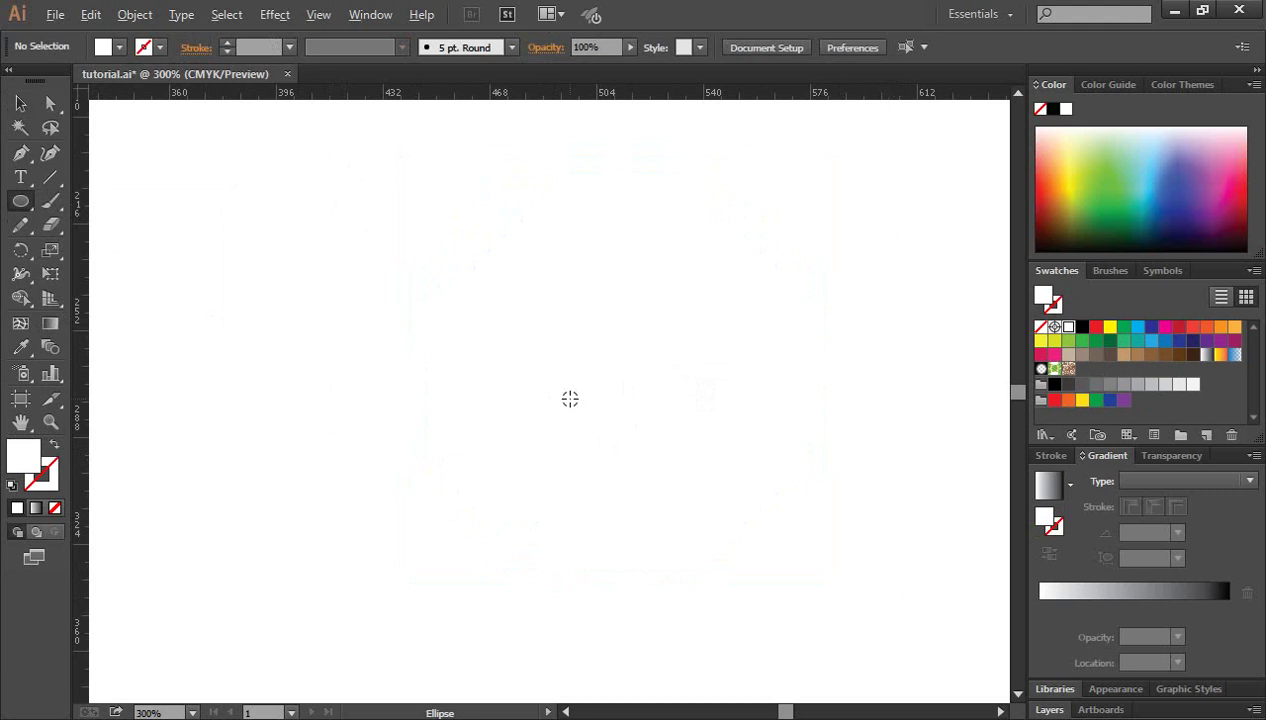
left_click_drag(570, 399, 664, 548)
left_click(20, 103)
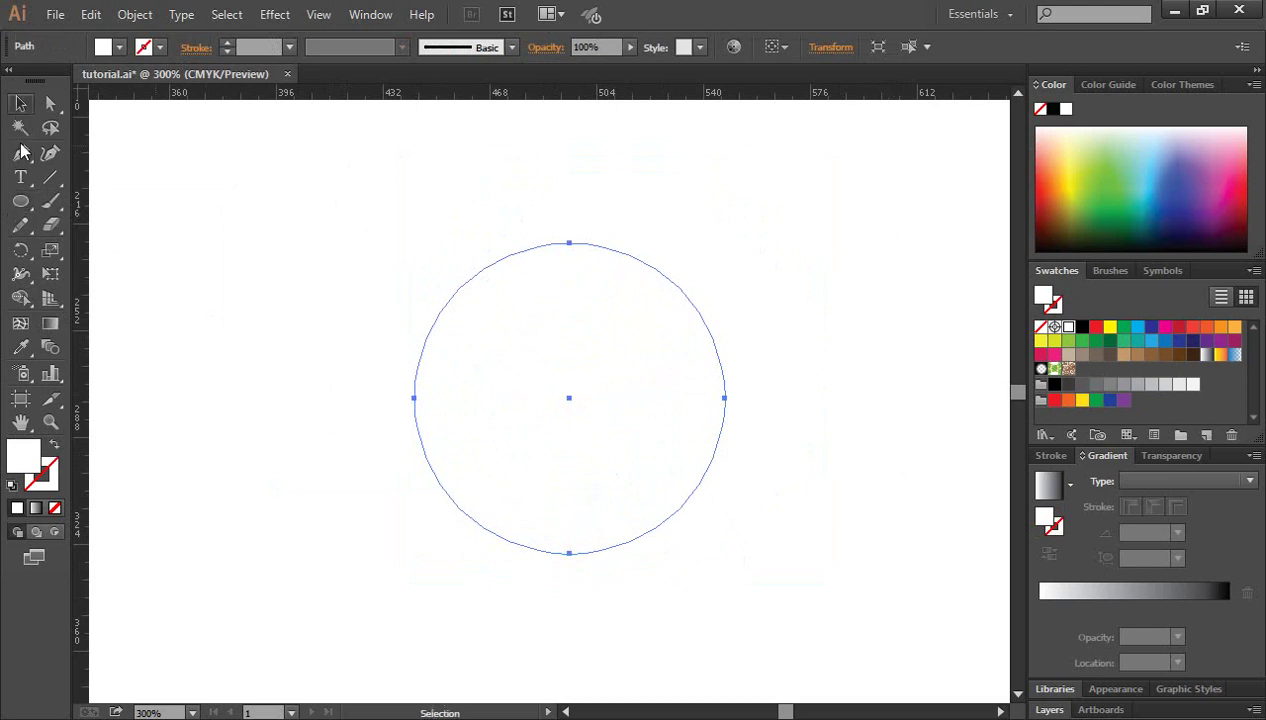
left_click(1082, 333)
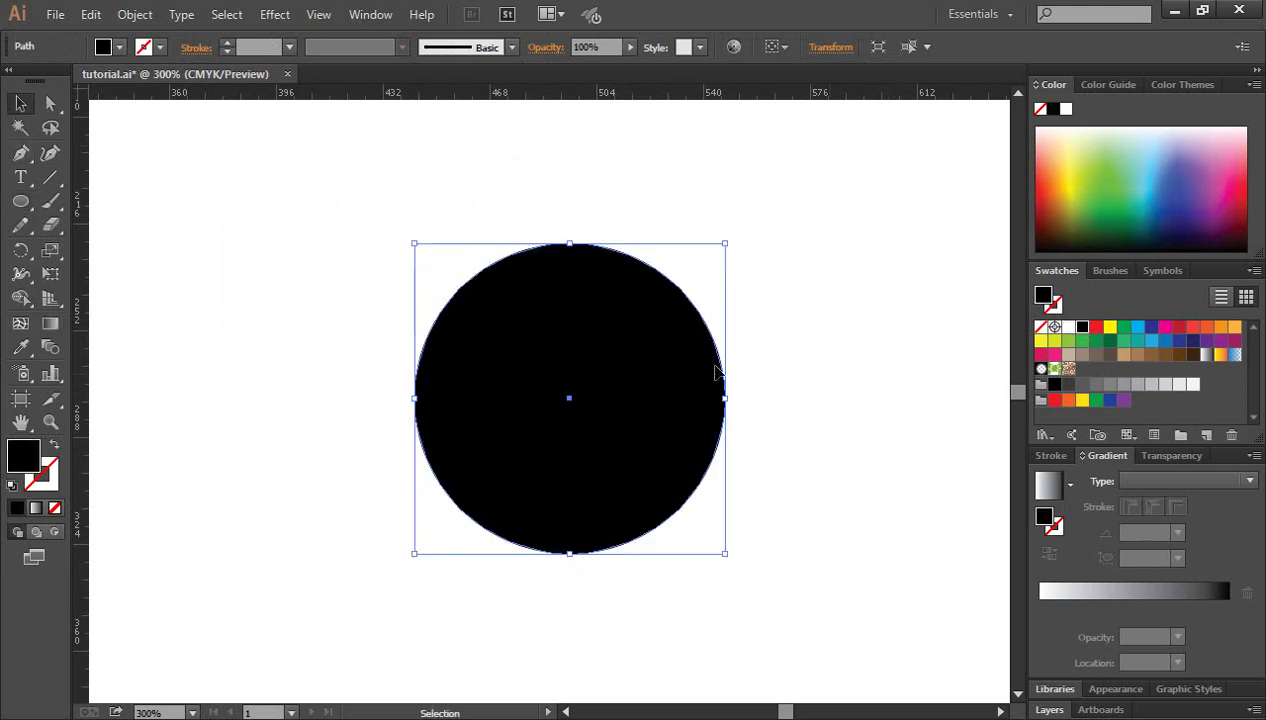
Step: Move the black circle slightly up and to the right on the artboard
left_click(776, 326)
left_click_drag(640, 407, 644, 390)
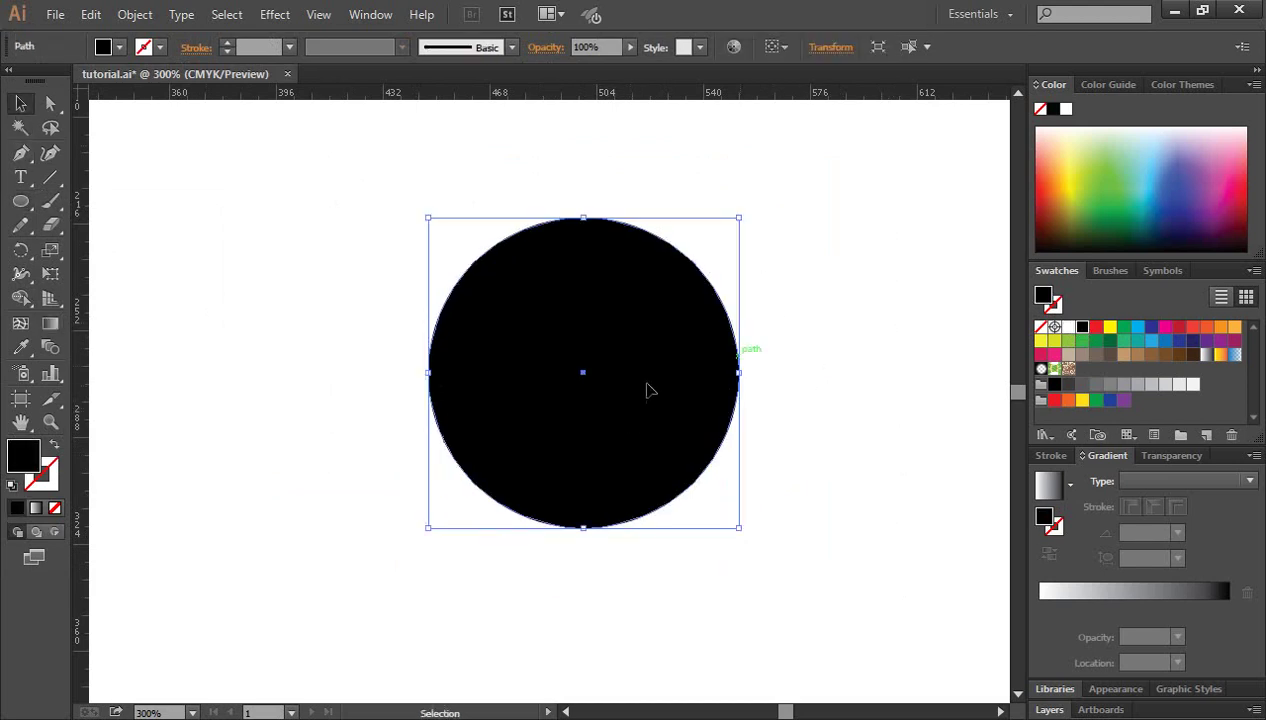
left_click(769, 409)
Step: Paste a copy of the black circle in front and scale it concentrically to about 60% of its diameter
left_click(644, 420)
left_click(88, 15)
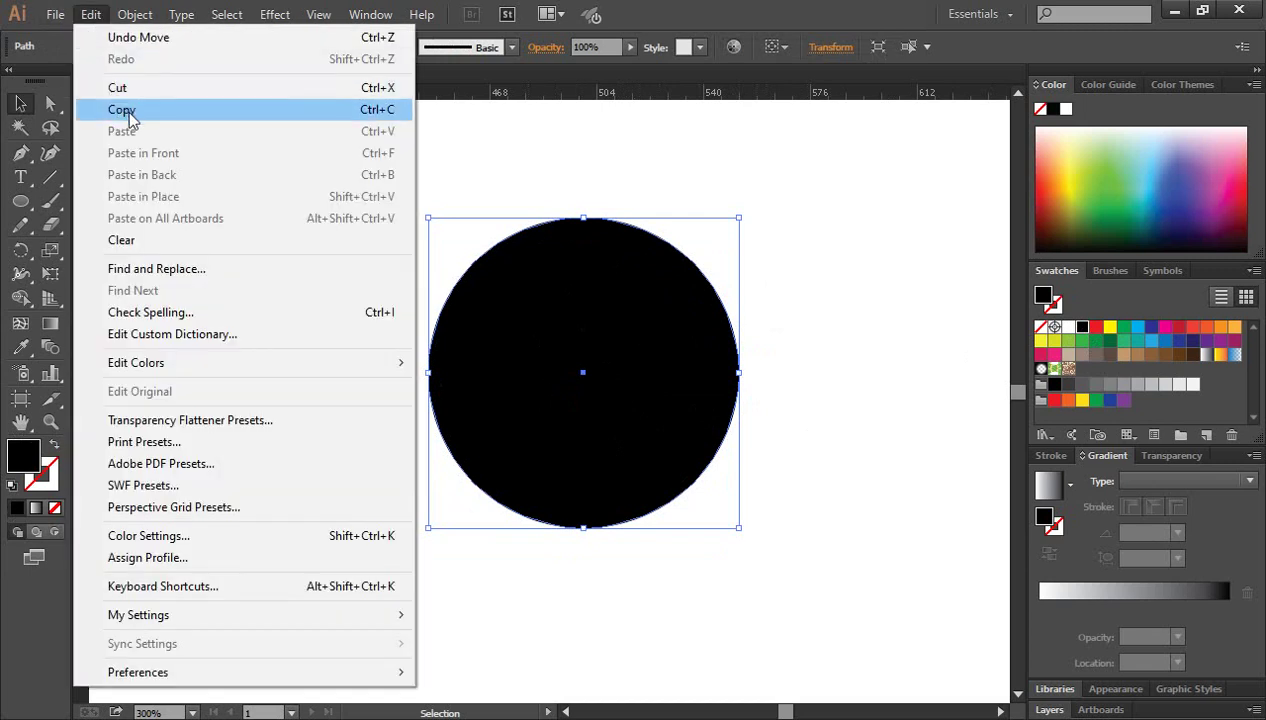
left_click(98, 18)
left_click(98, 18)
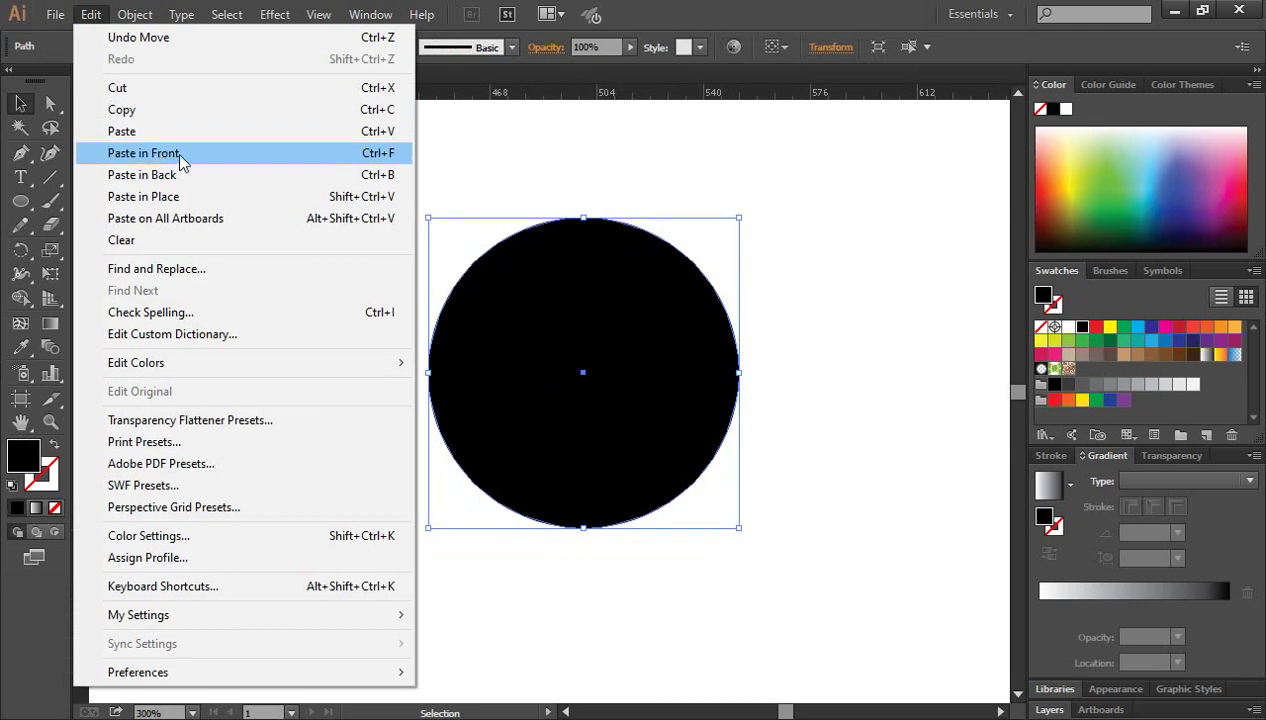
left_click(180, 155)
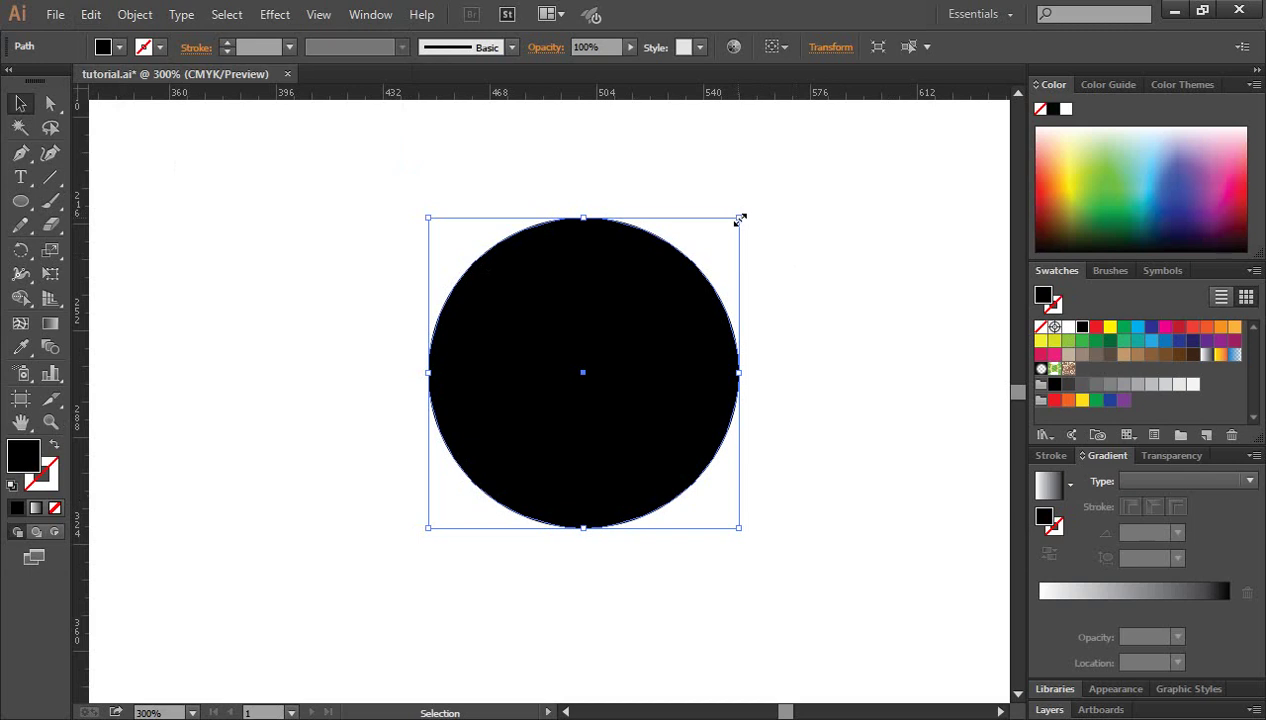
key("shift")
left_click_drag(740, 219, 693, 284)
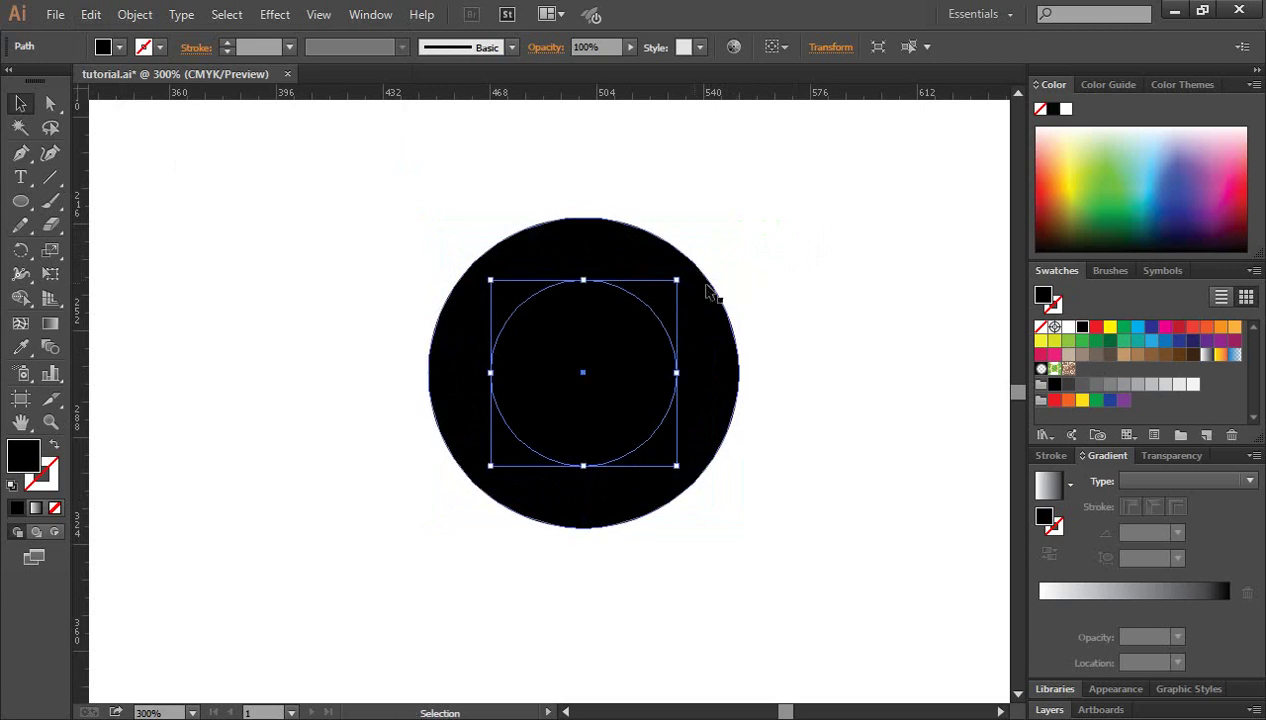
Step: Subtract the inner circle from the outer one with the Shape Builder tool to form a ring
left_click(764, 270)
left_click_drag(788, 192, 478, 503)
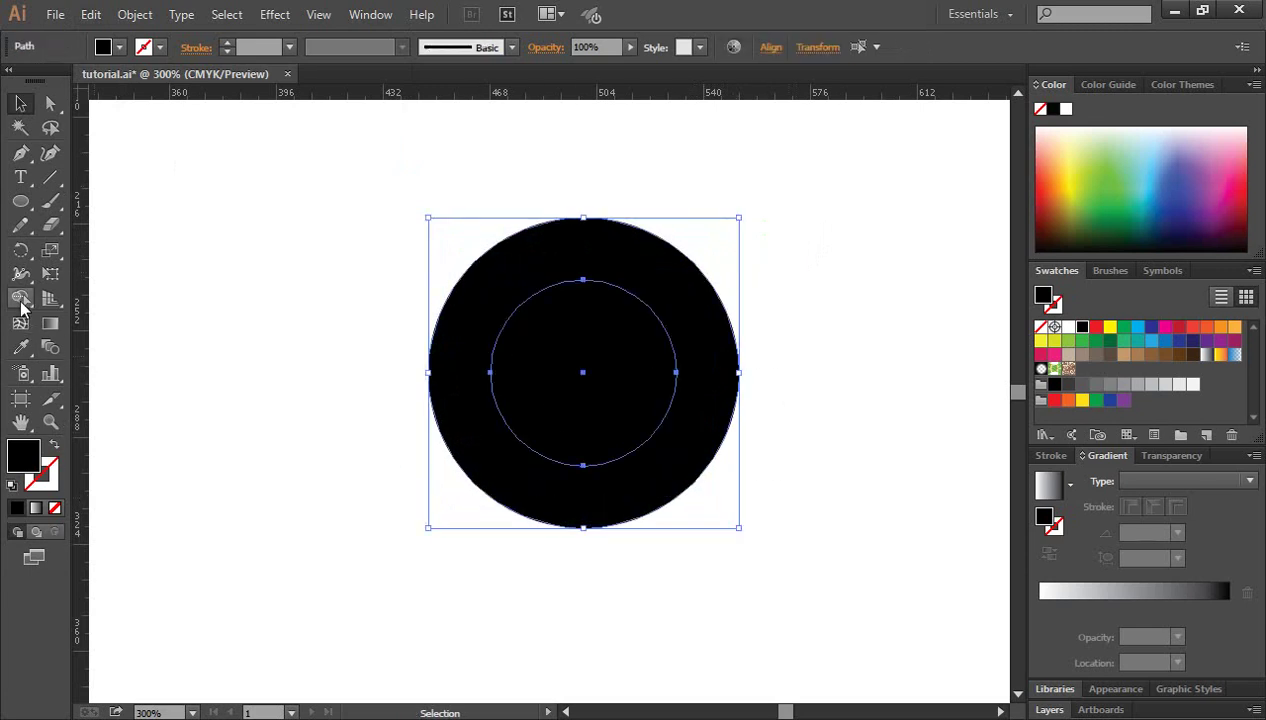
left_click(21, 298)
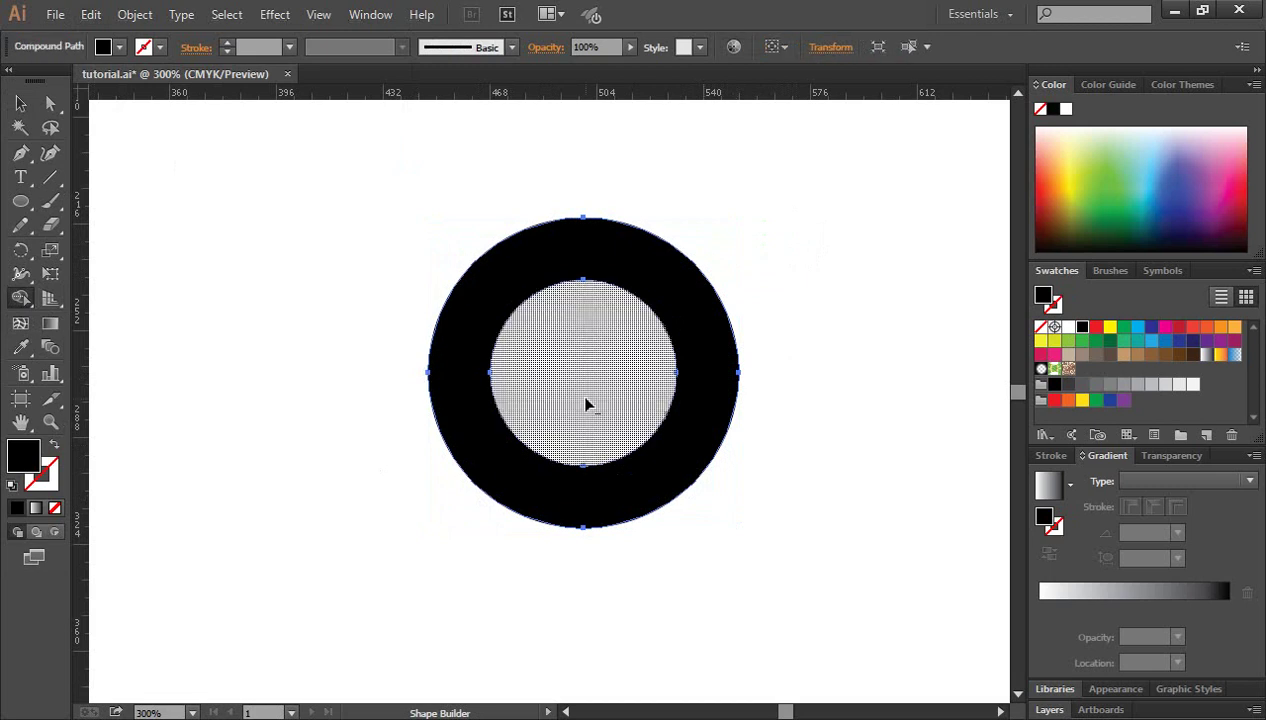
left_click(588, 403, "alt")
left_click(21, 104)
left_click(855, 310)
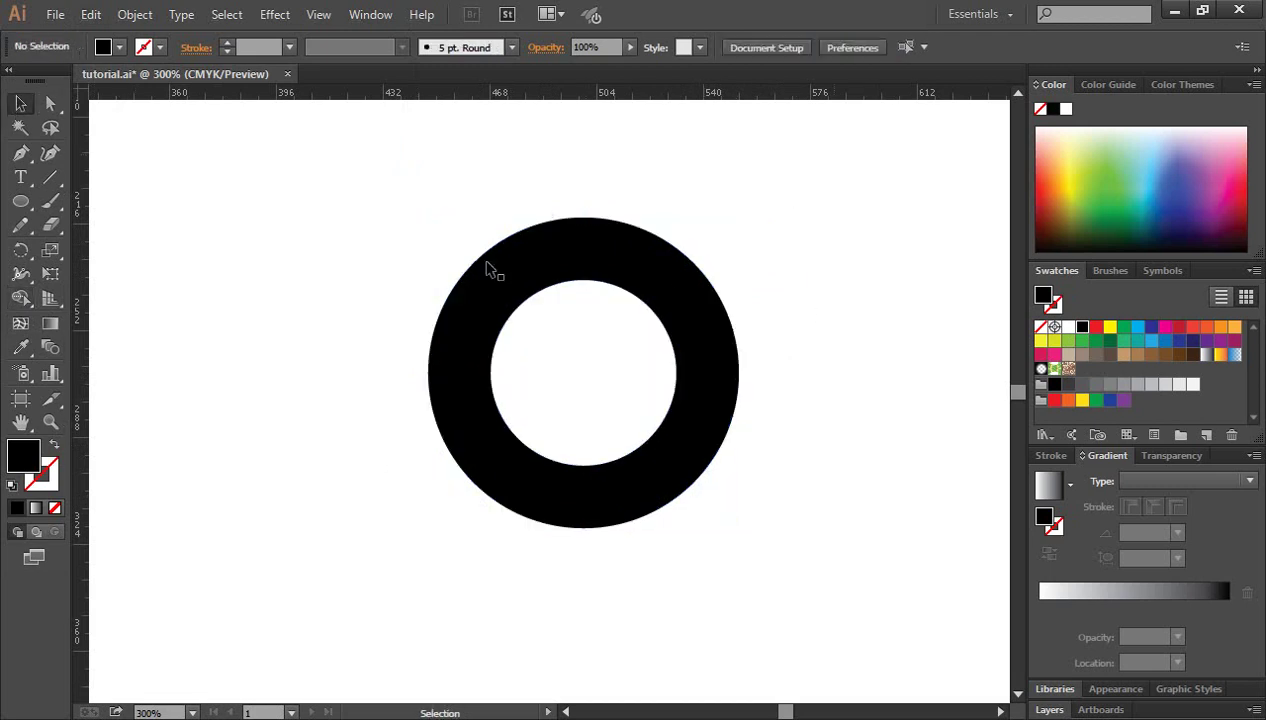
Step: Fill the ring with a radial white-to-black gradient, trying the reversed direction and switching back
left_click(645, 275)
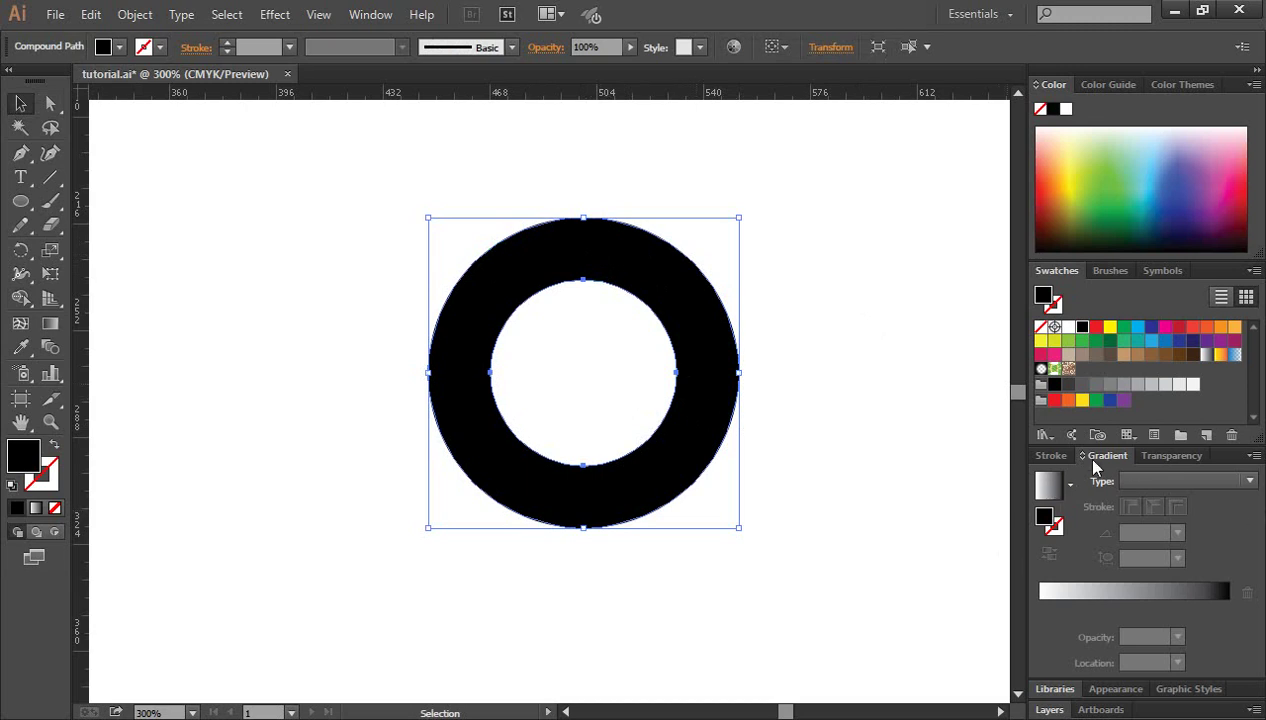
left_click(1048, 486)
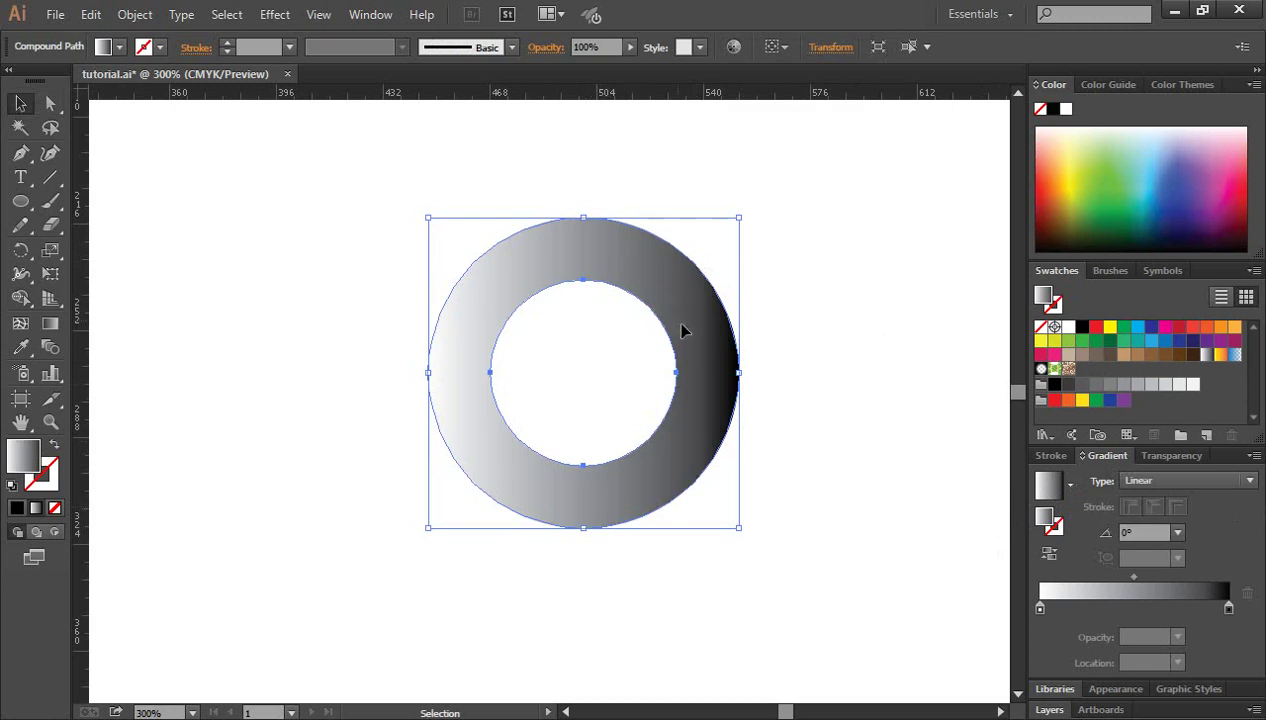
left_click(1149, 476)
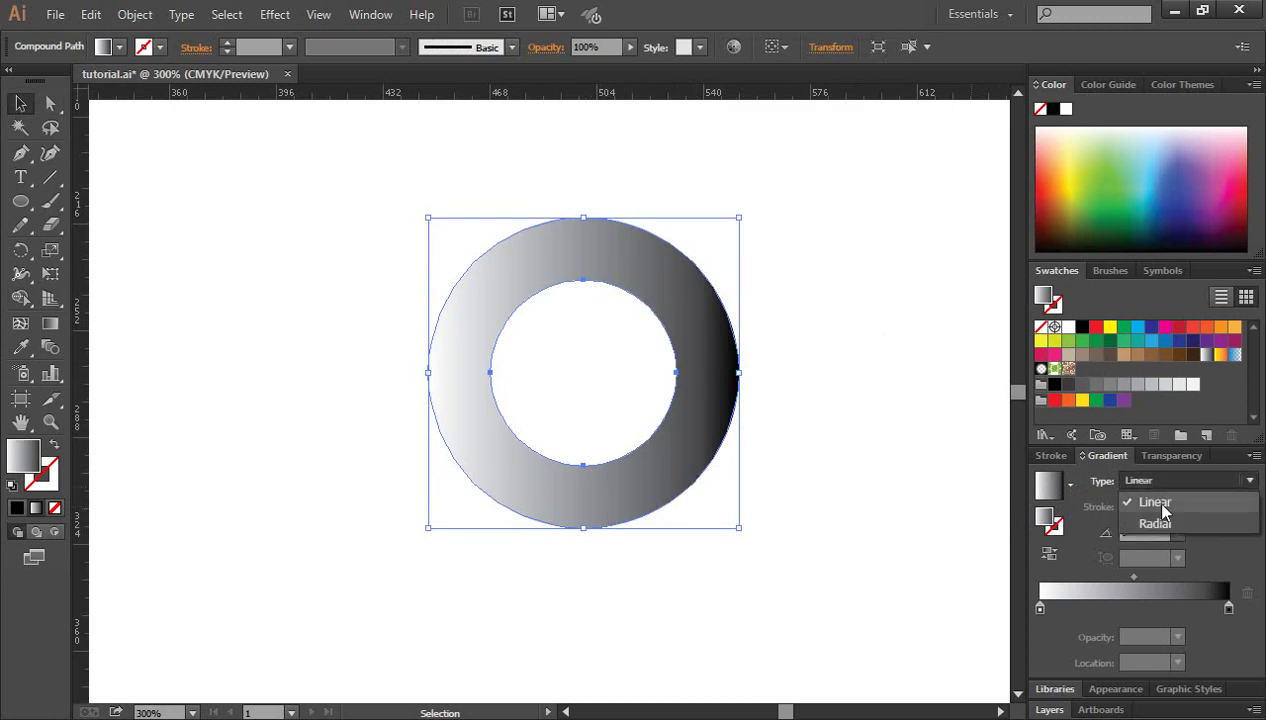
left_click(1145, 520)
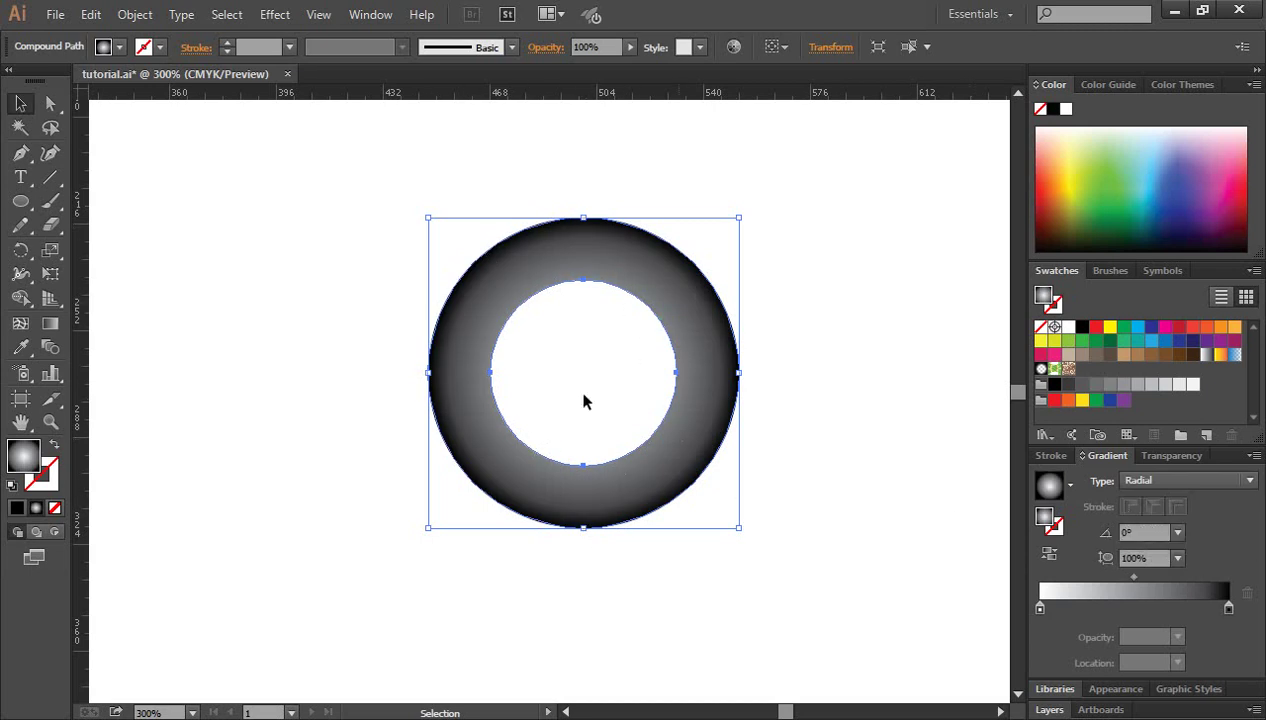
left_click(1050, 555)
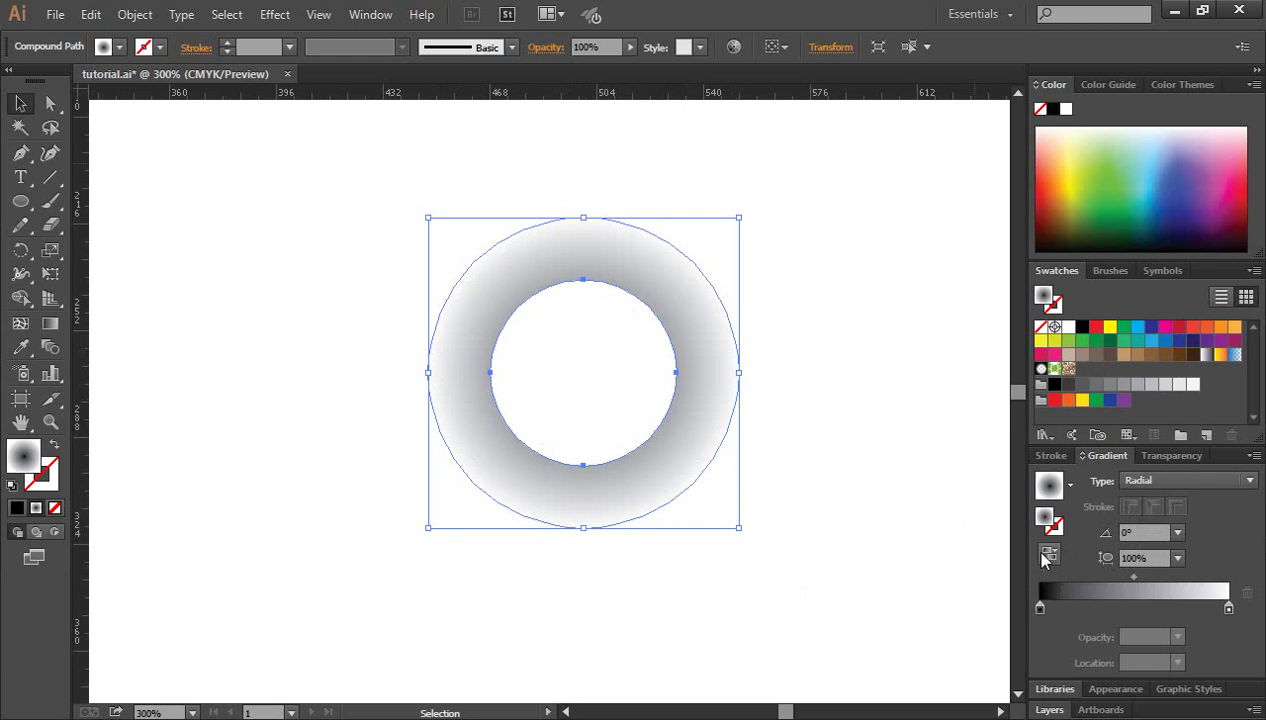
left_click(1048, 555)
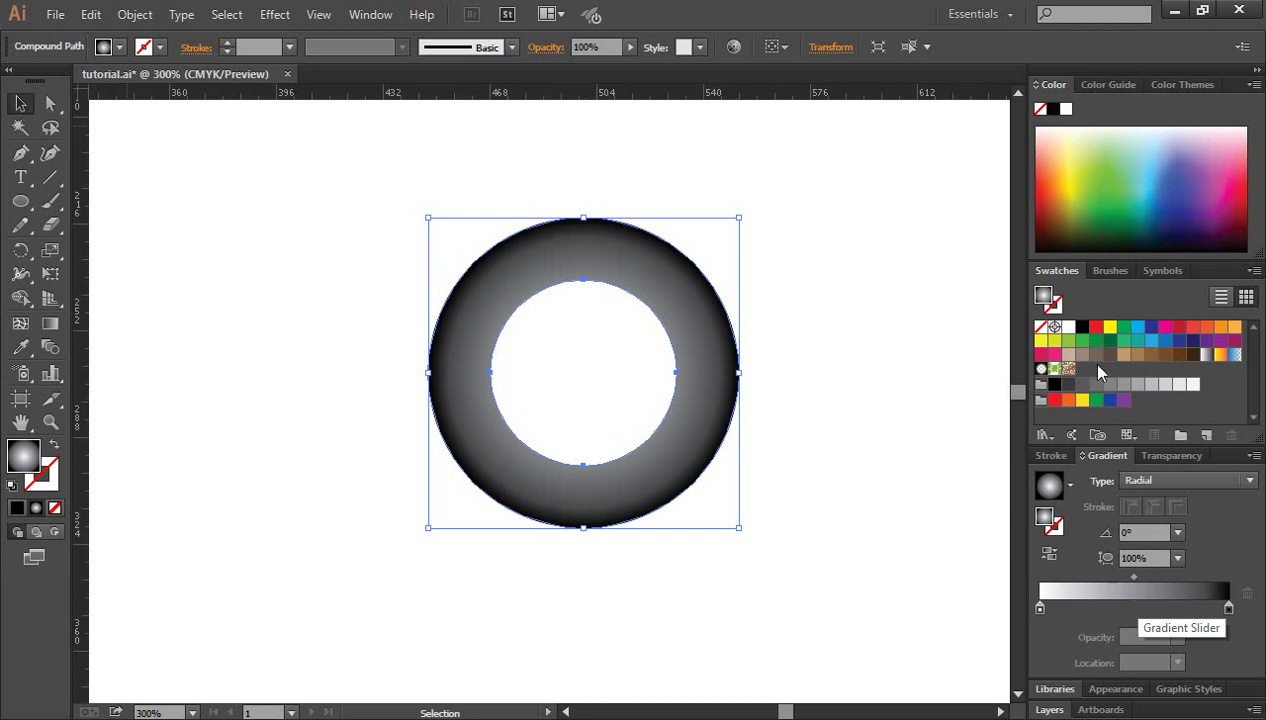
Step: Recolor both end stops of the ring's gradient with the blue swatch, keeping the outer stop at the very end
left_click_drag(1166, 342, 1020, 607)
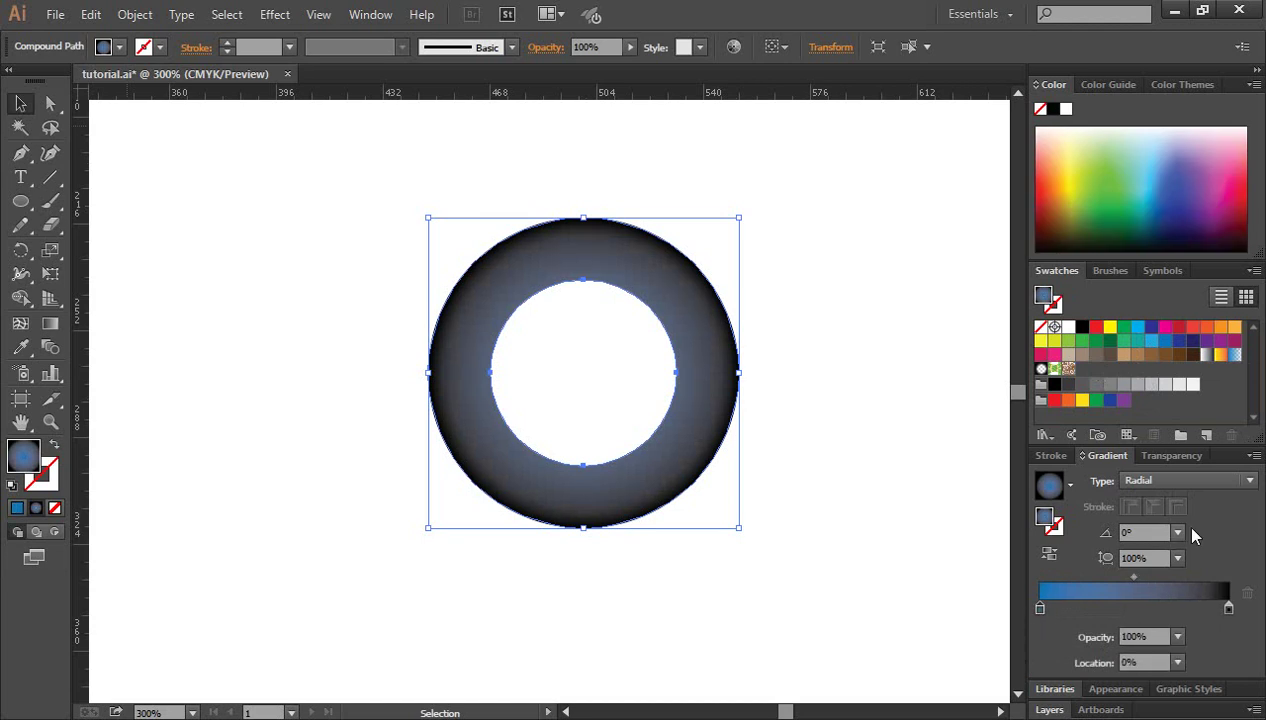
left_click_drag(1150, 345, 1238, 652)
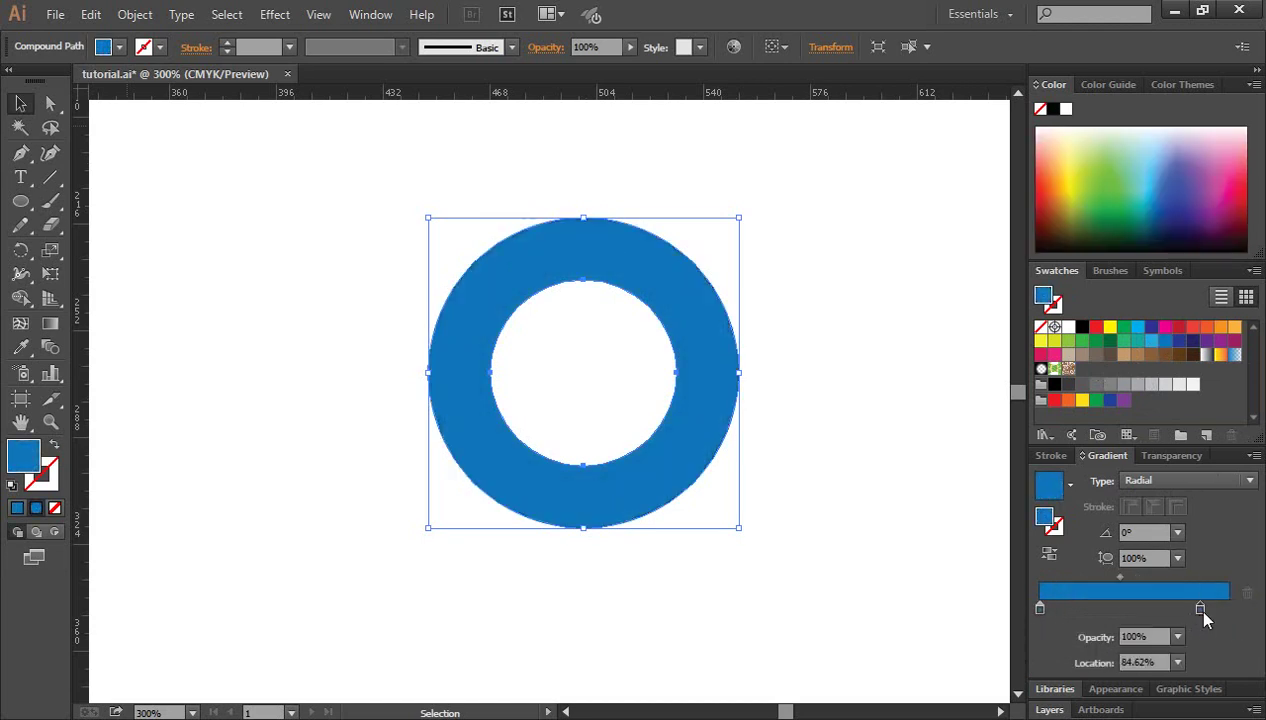
left_click_drag(1200, 607, 1245, 620)
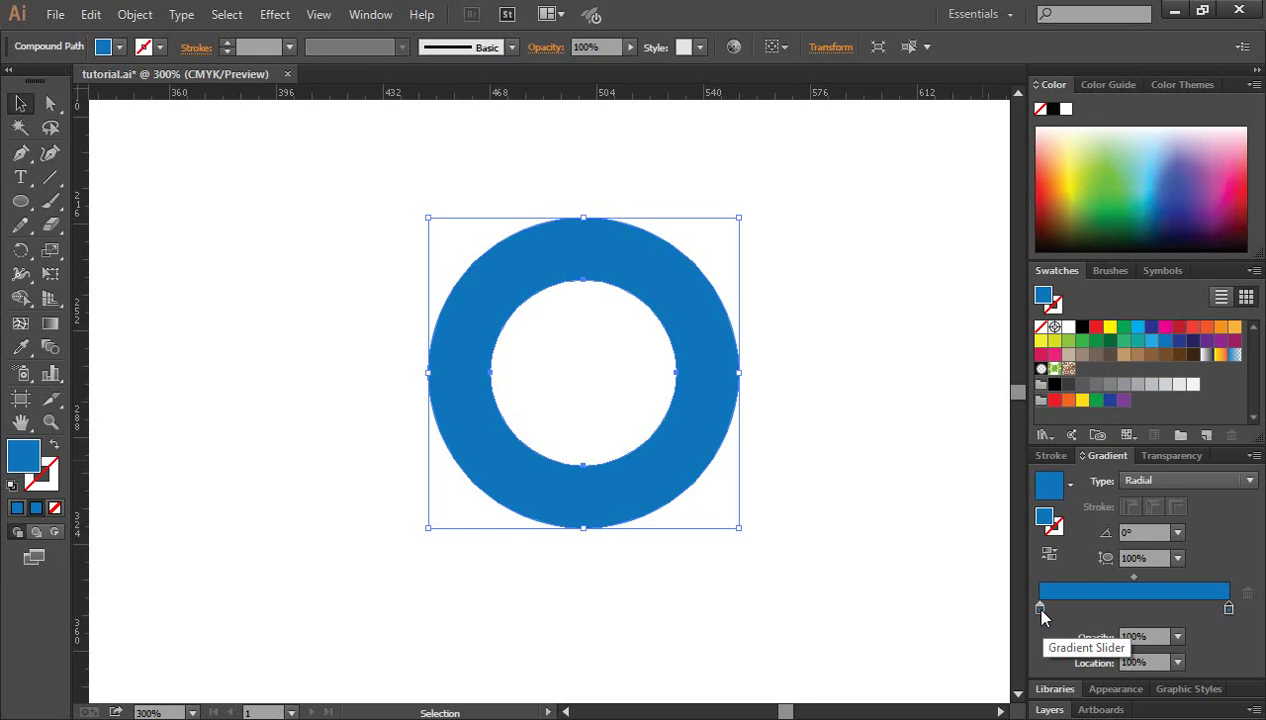
Step: Add a middle gradient stop at 56.92% and color it with the light cyan-blue swatch
left_click_drag(1086, 607, 1147, 608)
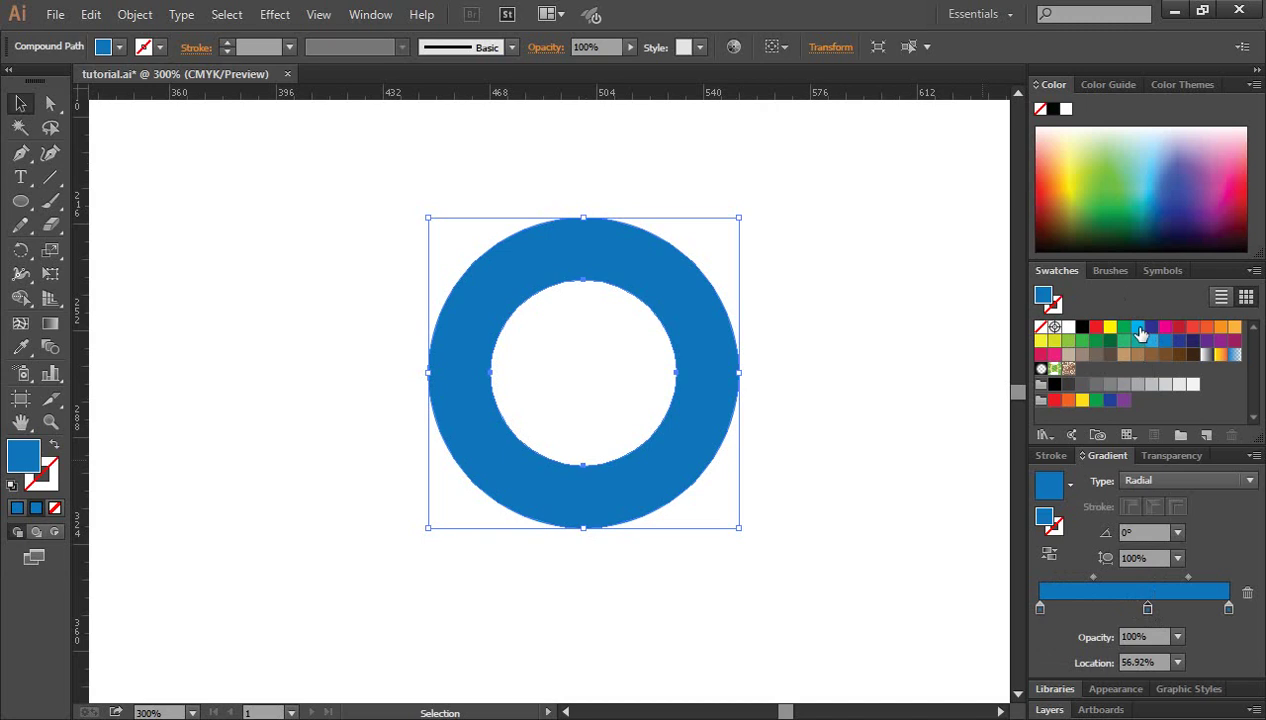
left_click(1138, 326)
left_click_drag(1181, 619, 1147, 607)
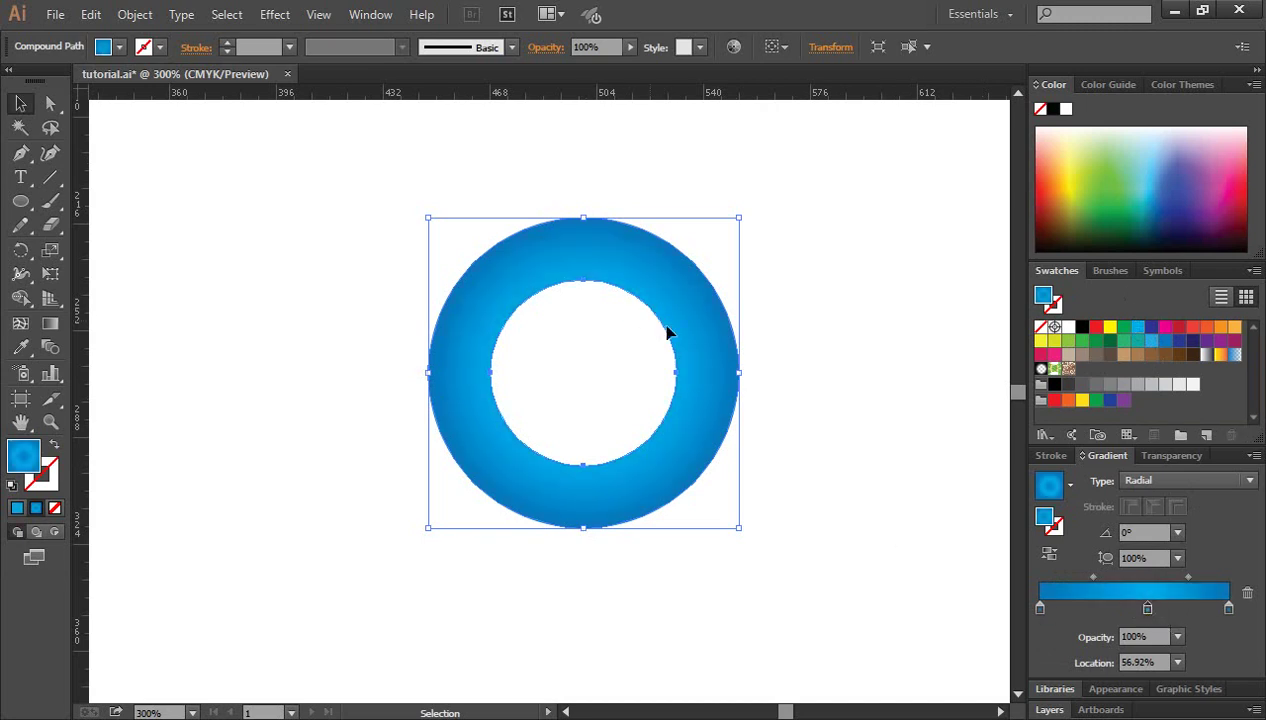
Step: Darken the blue gradient stop at location 0% to navy by raising its black (K) value
left_click(1040, 607)
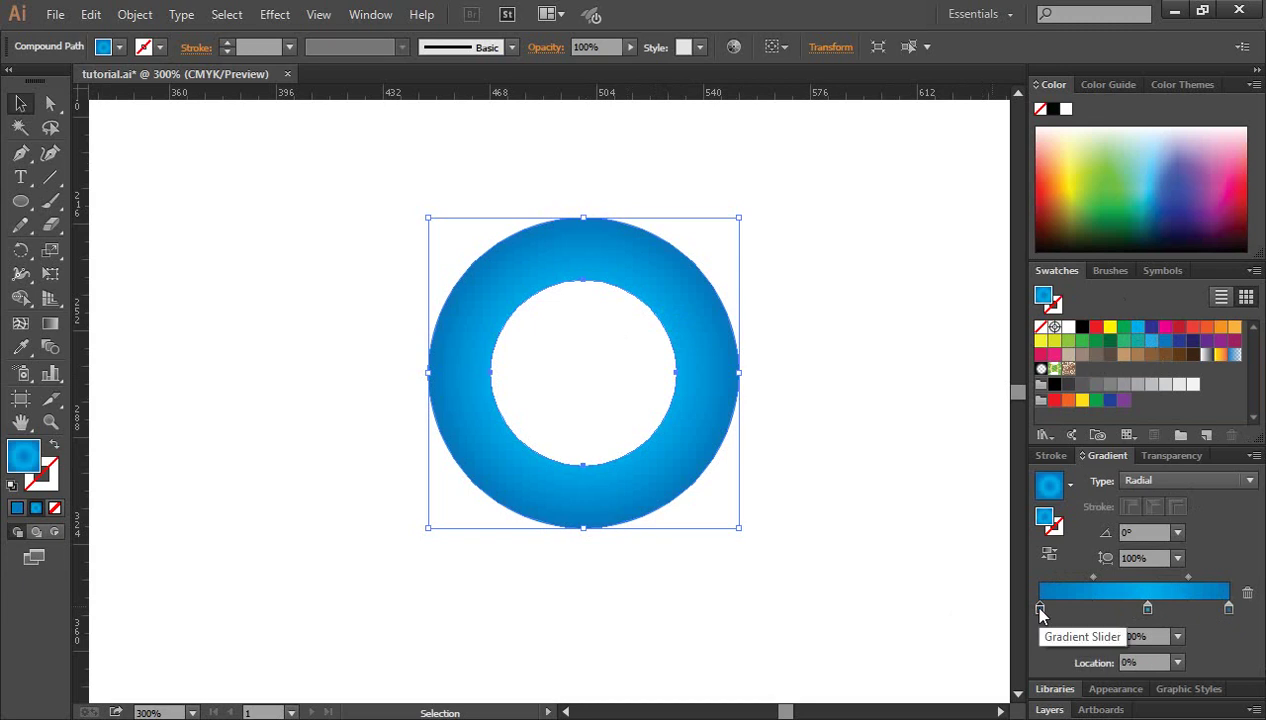
double_click(1040, 608)
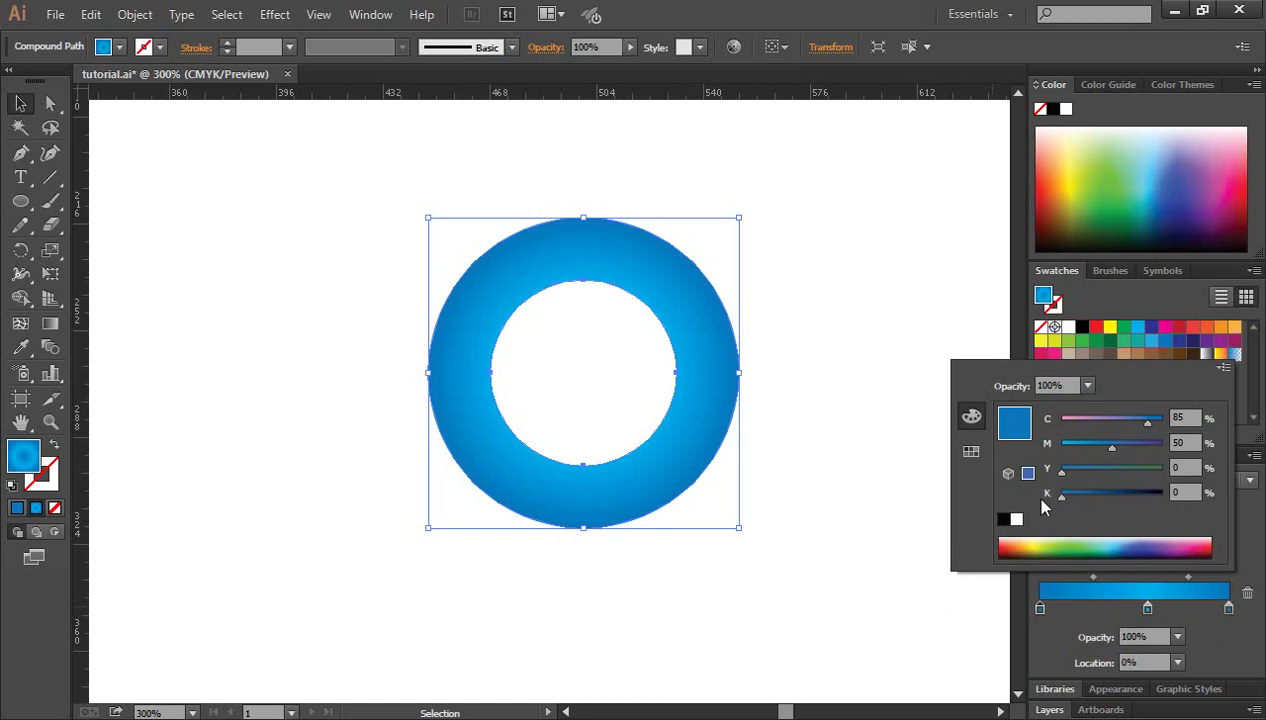
key("Tab")
key("Return")
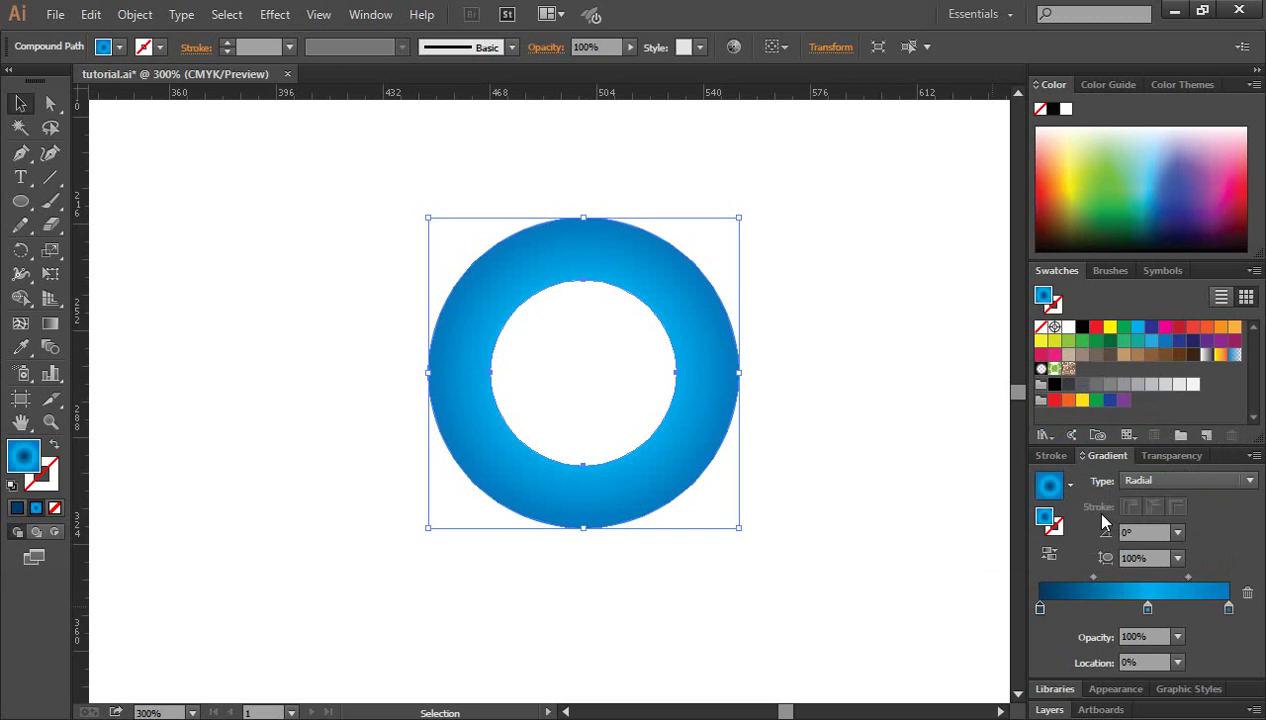
Step: Set the black (K) value of the gradient stop at location 100% to 62%
double_click(1229, 609)
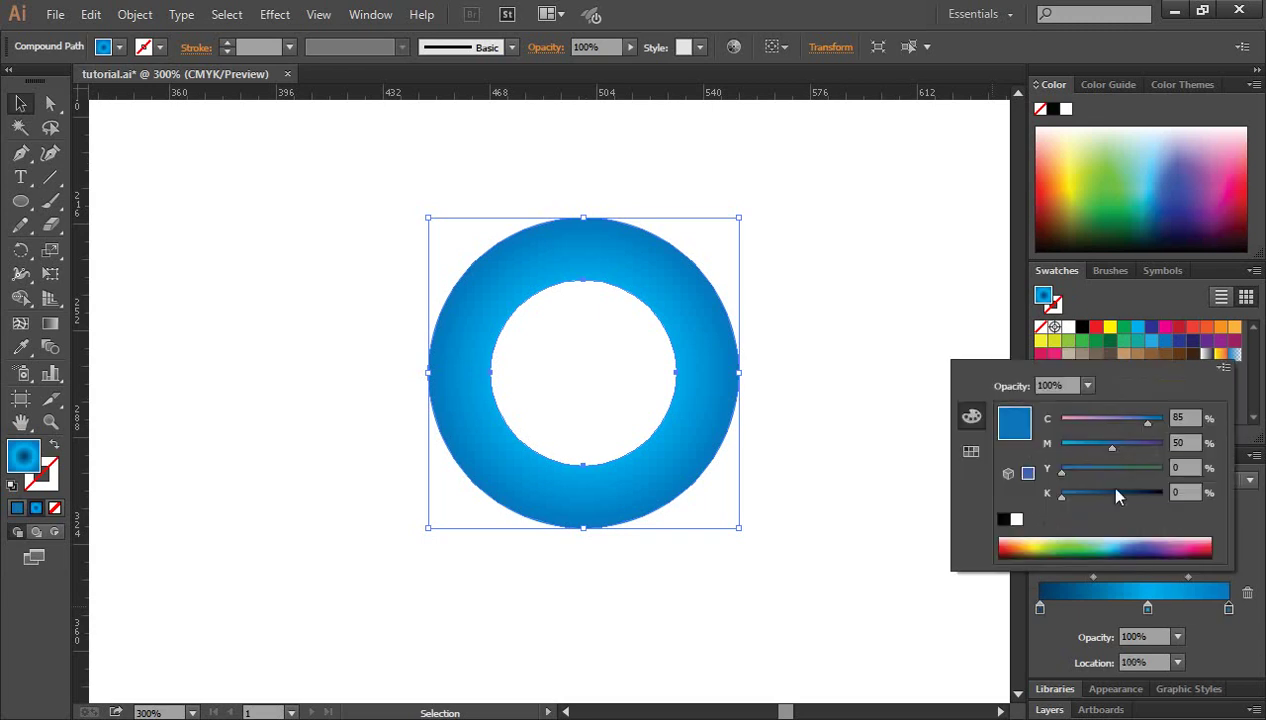
left_click(1181, 491)
type("62")
key("Return")
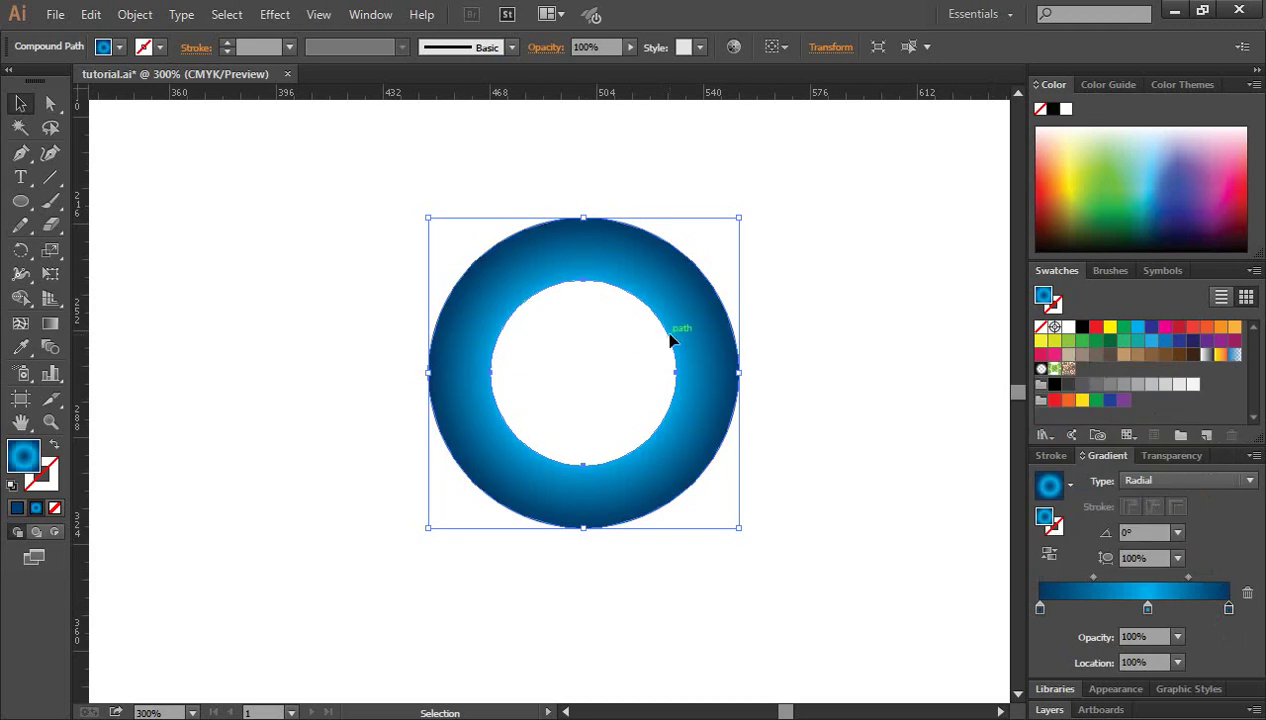
Step: Using the Gradient tool, center the radial gradient on the ring and extend its radius slightly past the ring's outer edge
left_click(48, 324)
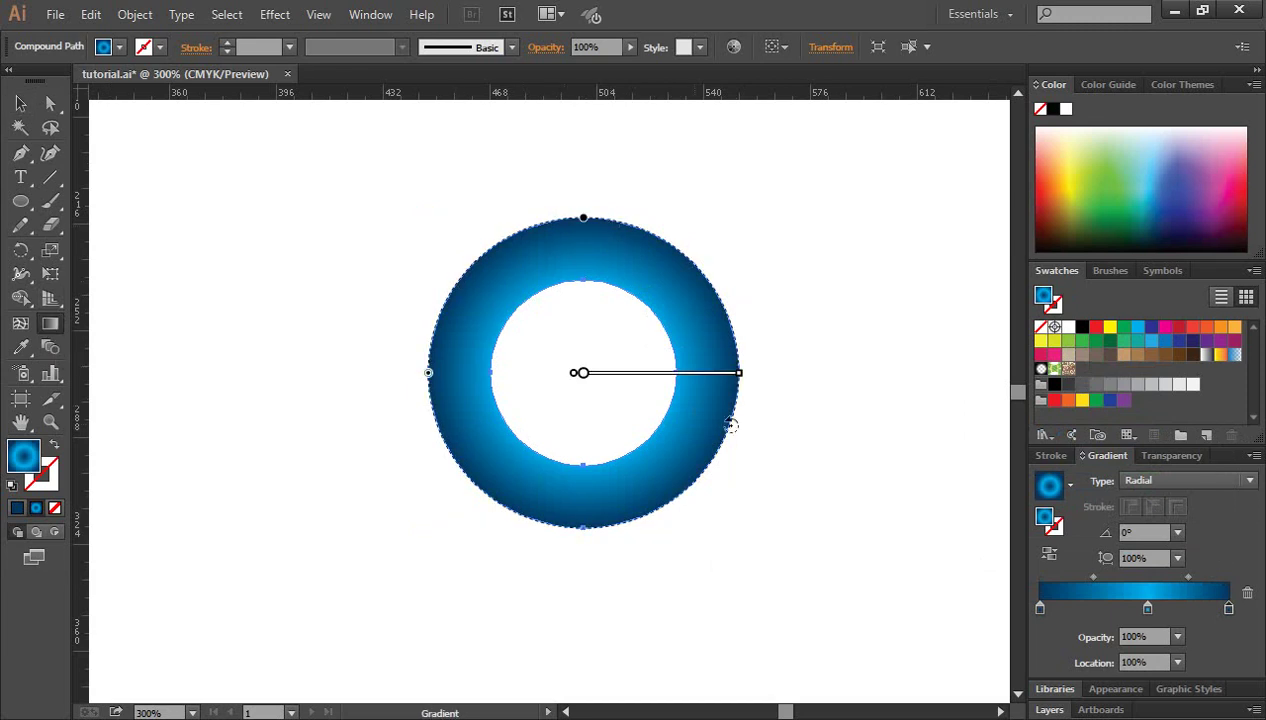
mouse_move(665, 381)
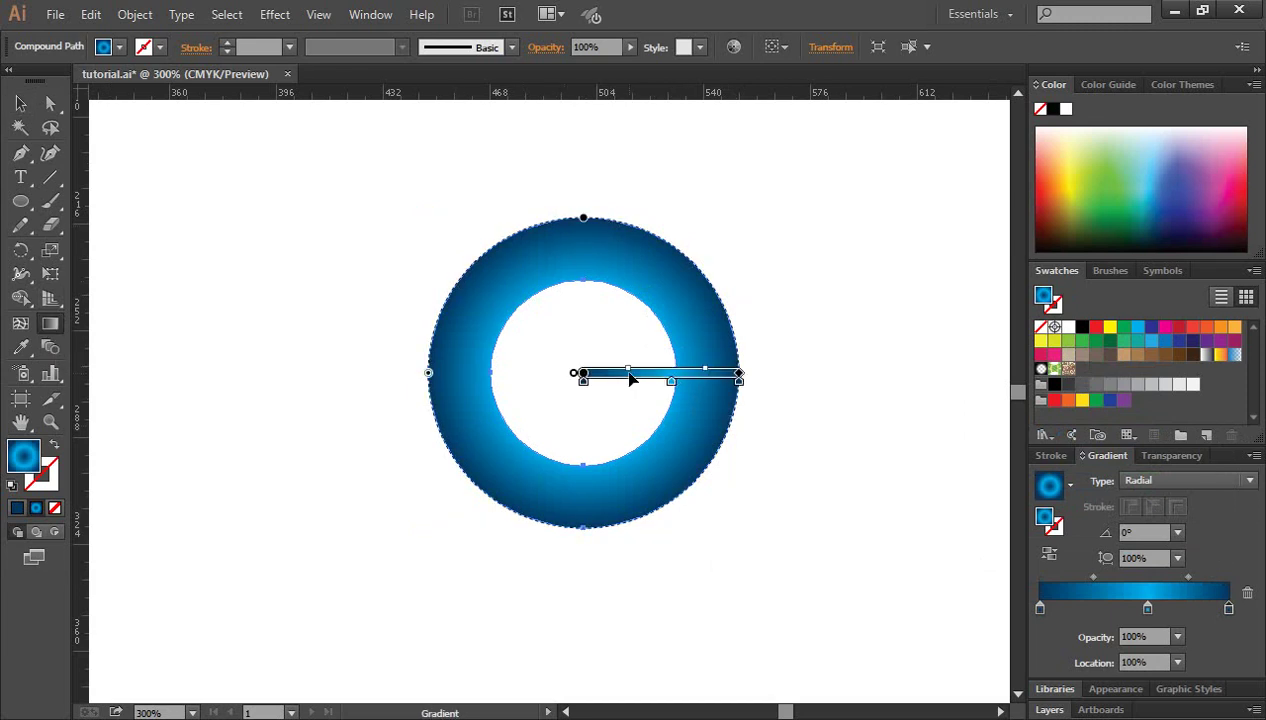
mouse_move(577, 375)
left_mouse_down()
mouse_move(588, 376)
mouse_move(580, 362)
mouse_move(551, 376)
mouse_move(585, 378)
mouse_move(569, 373)
left_mouse_up()
key("ctrl+z")
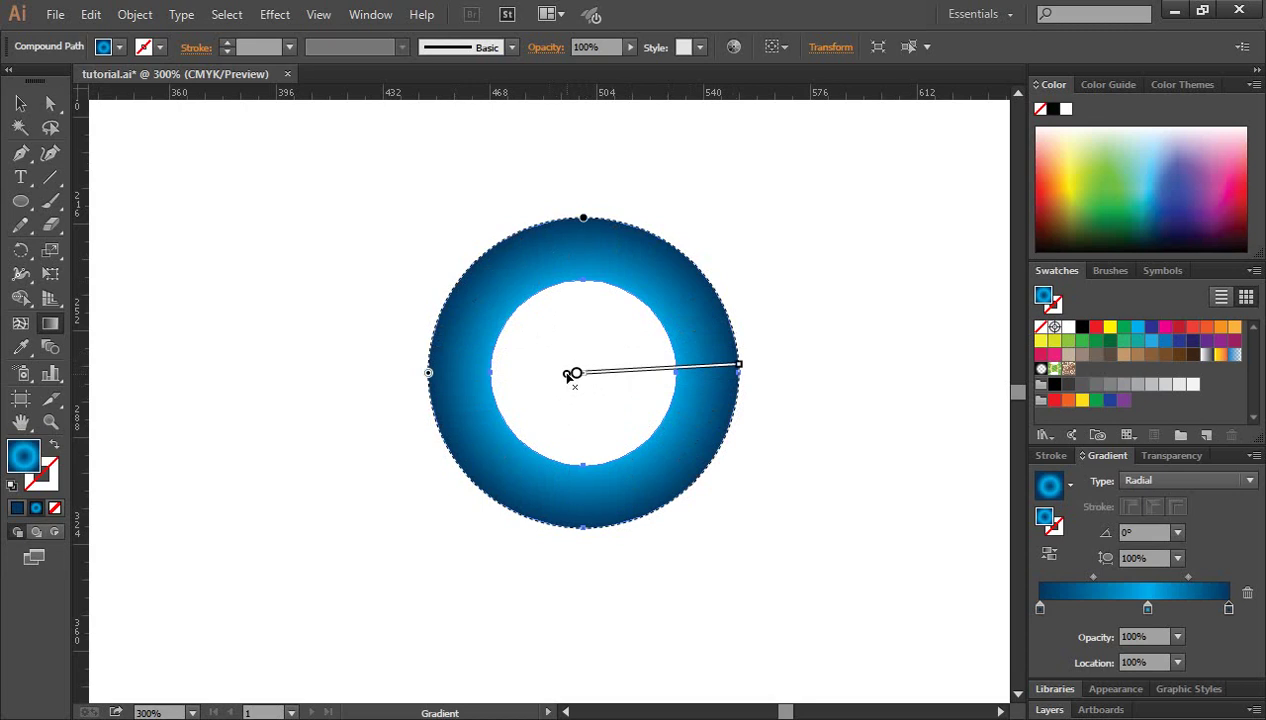
mouse_move(738, 368)
left_mouse_down()
mouse_move(664, 379)
mouse_move(700, 377)
left_mouse_up()
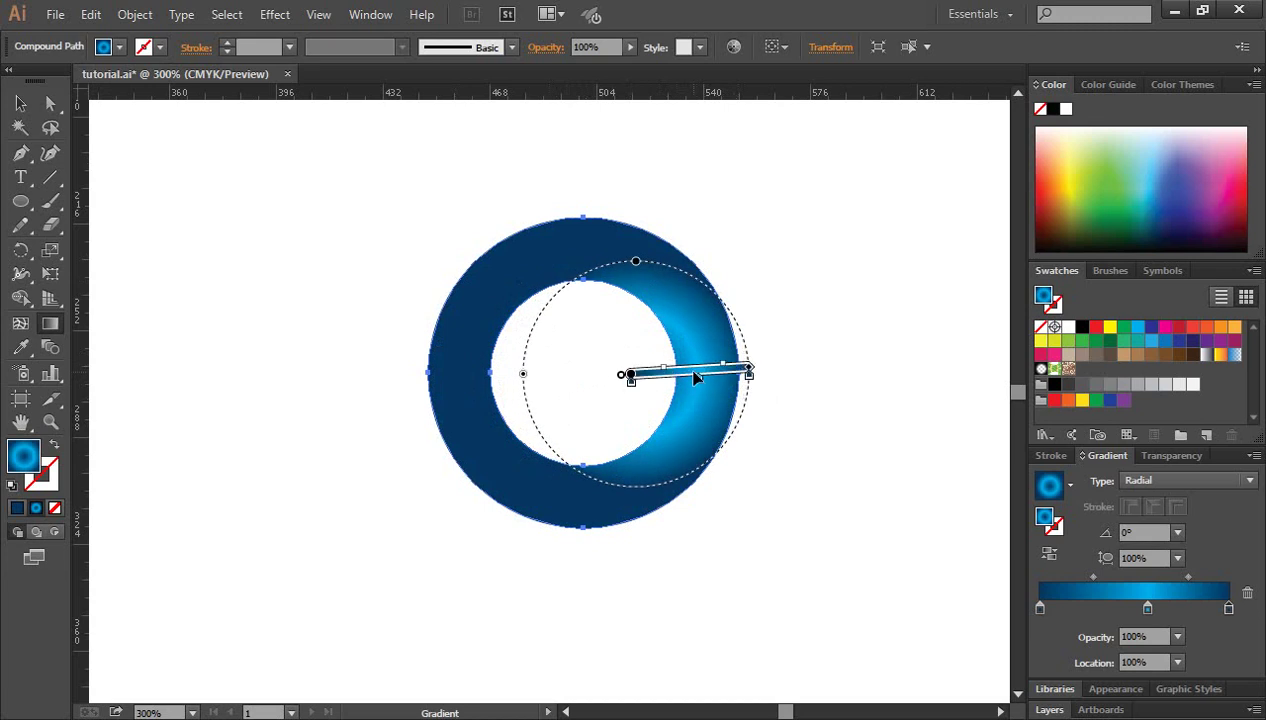
left_click_drag(524, 375, 448, 374)
mouse_move(740, 375)
left_mouse_down()
mouse_move(599, 384)
mouse_move(611, 382)
left_mouse_up()
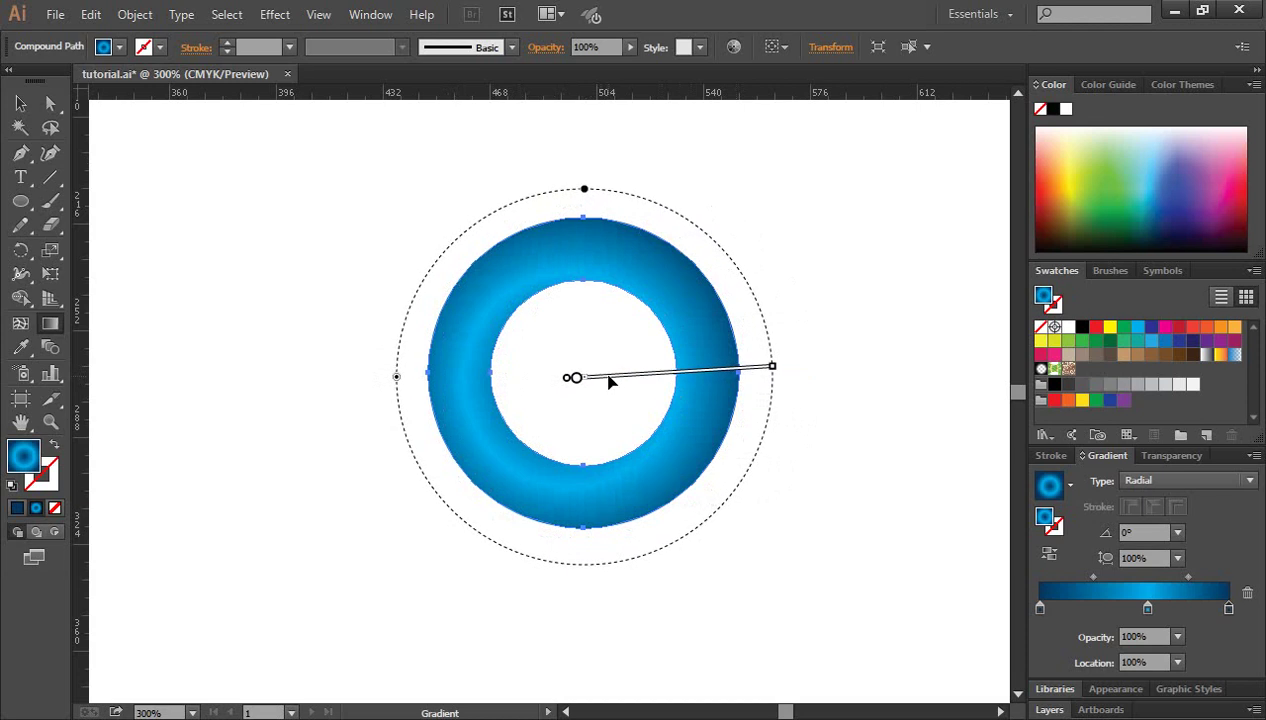
mouse_move(768, 368)
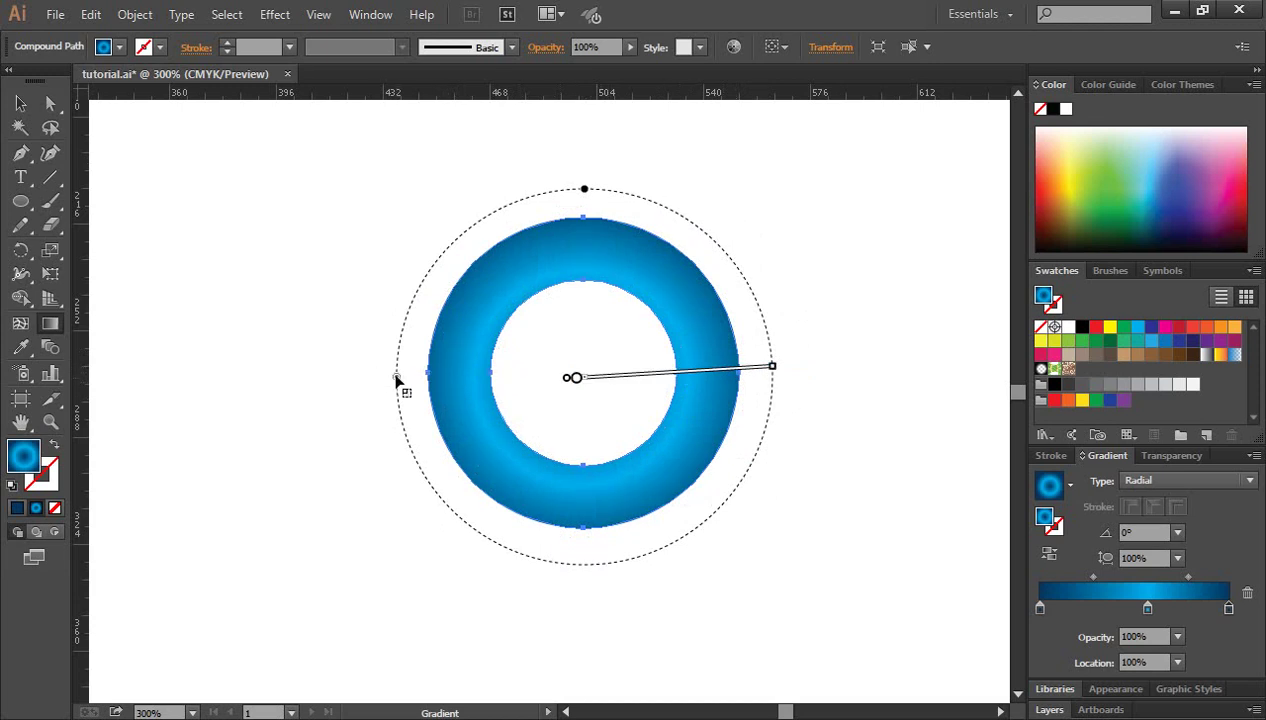
left_click_drag(396, 380, 413, 376)
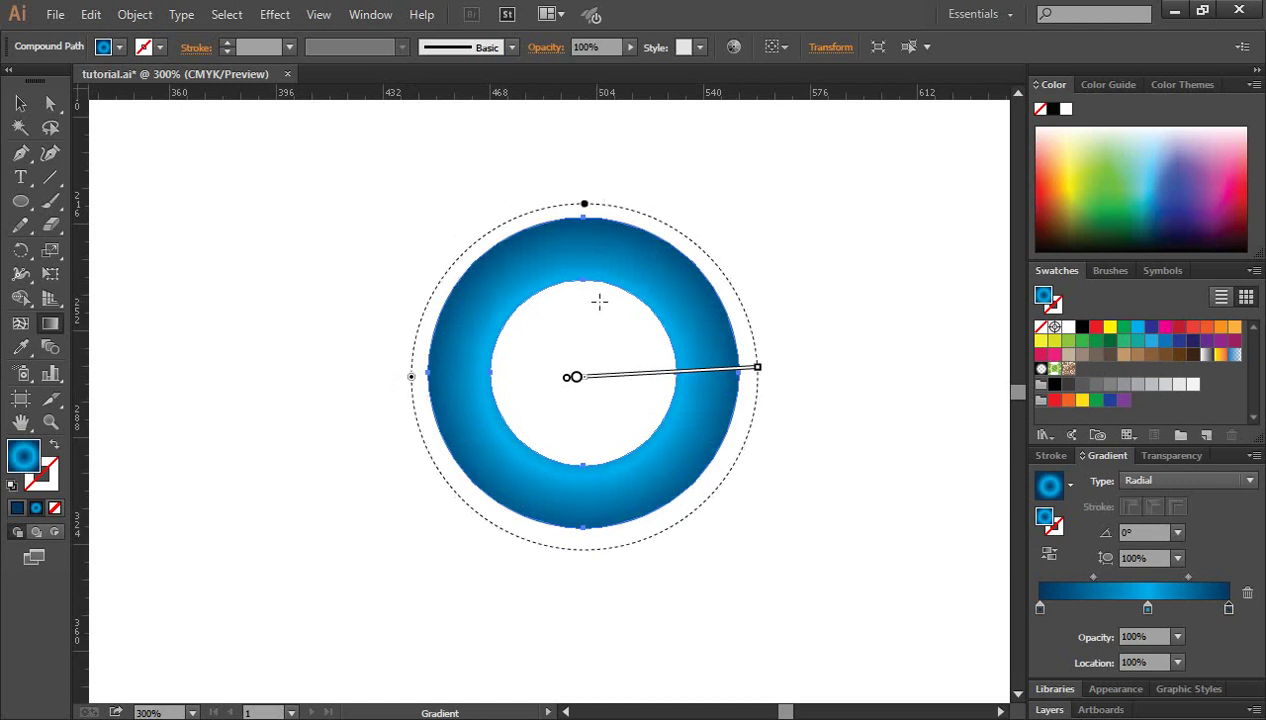
mouse_move(610, 376)
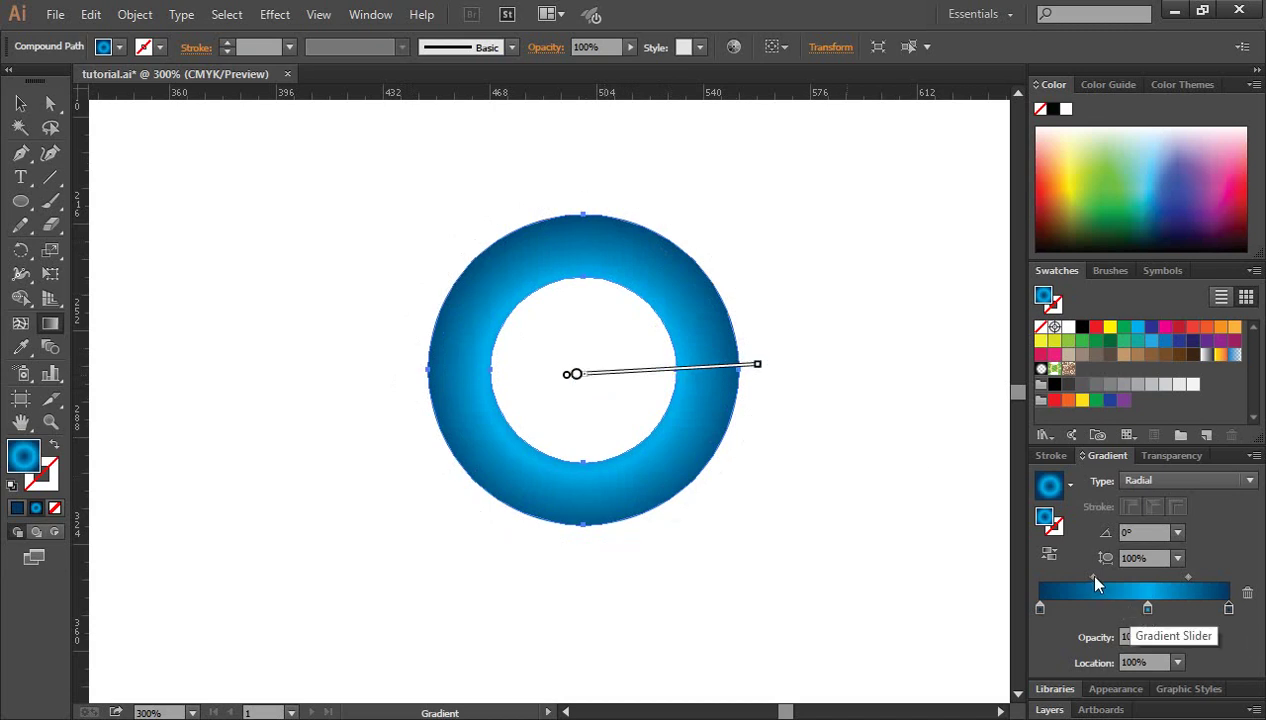
Step: Move the light-blue gradient stop to 71.79% and bring both midpoints closer to it, setting the inner midpoint to 87%
left_click_drag(1095, 577, 1178, 620)
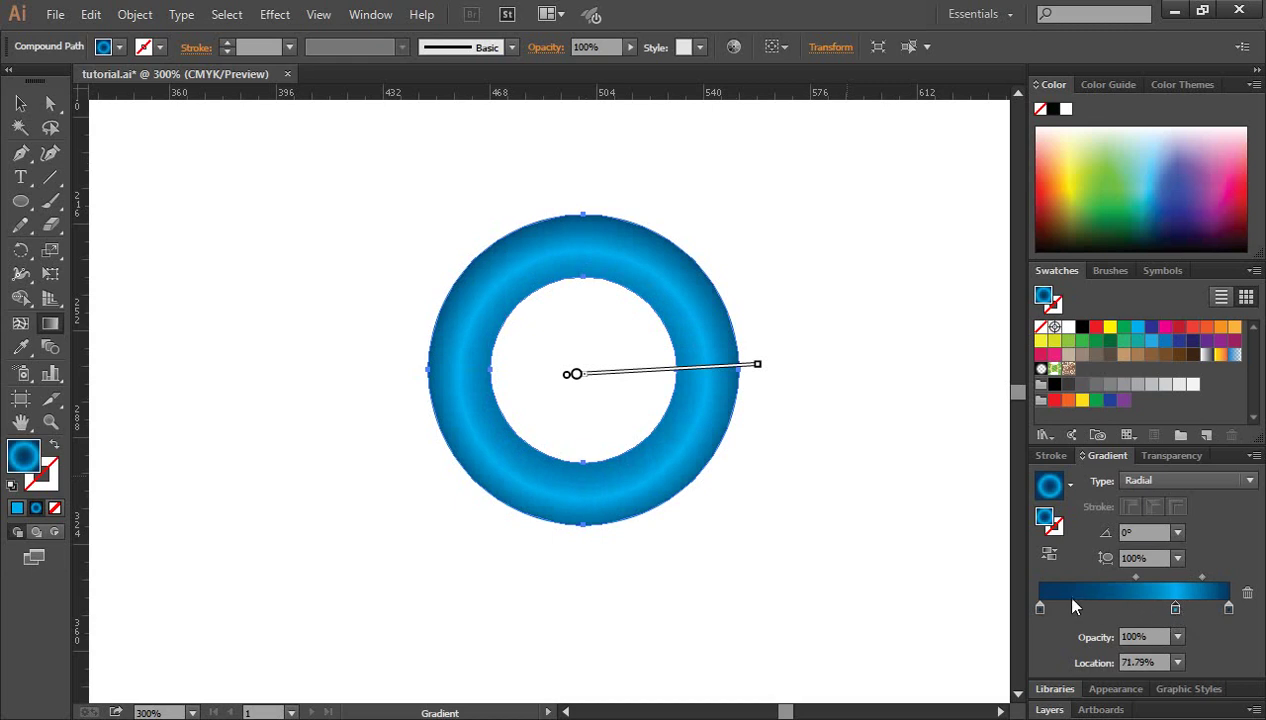
left_click(1136, 579)
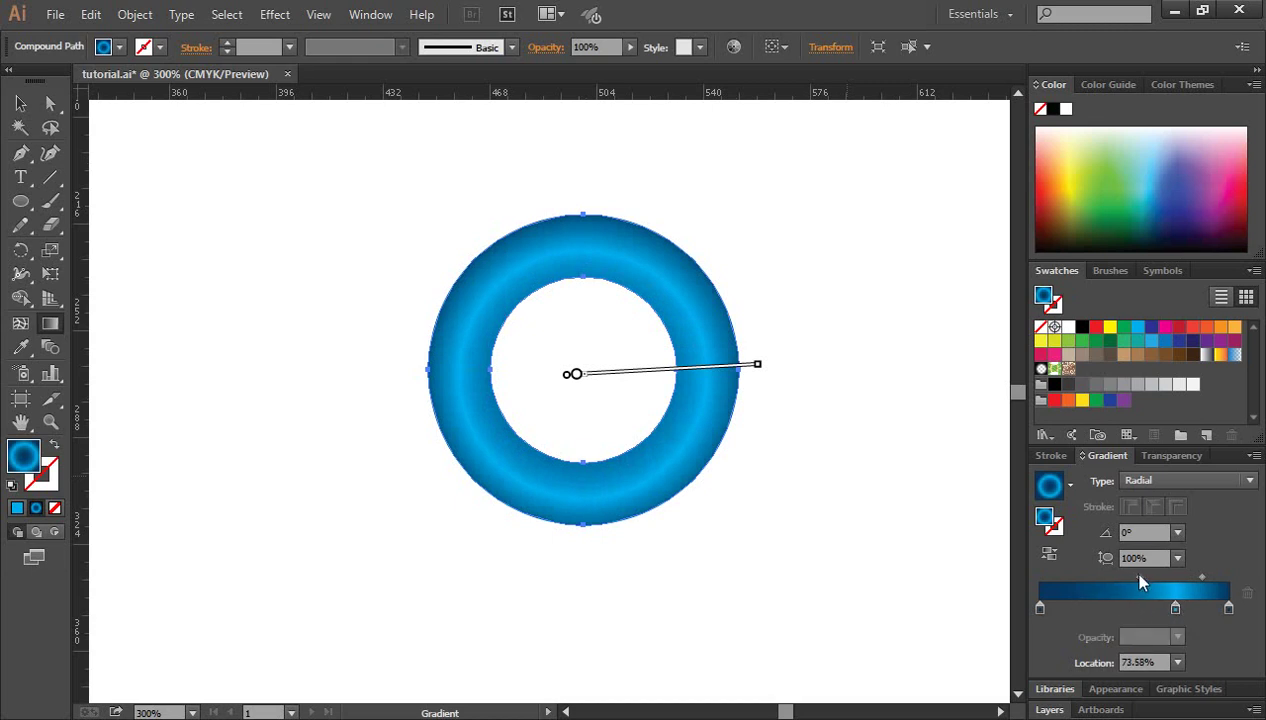
left_click(1199, 577)
left_click_drag(1199, 577, 1160, 587)
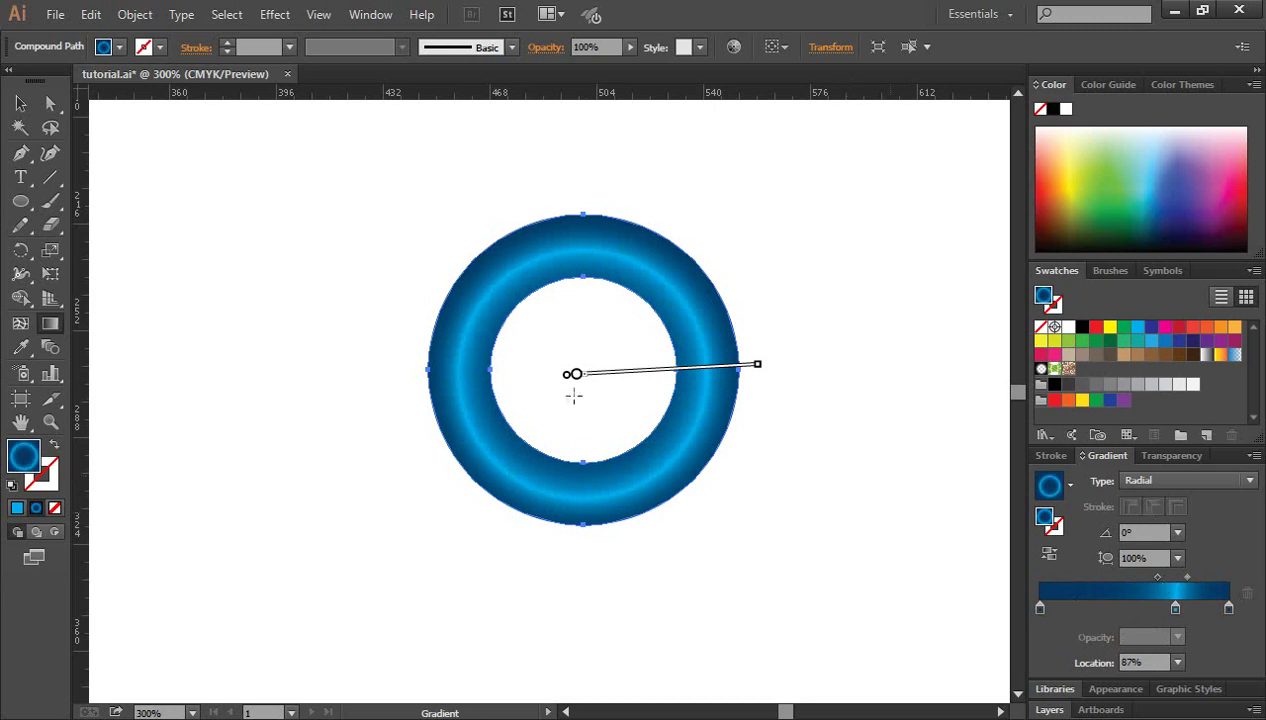
left_click(20, 104)
left_click(327, 368)
scroll(543, 313, "down", 2)
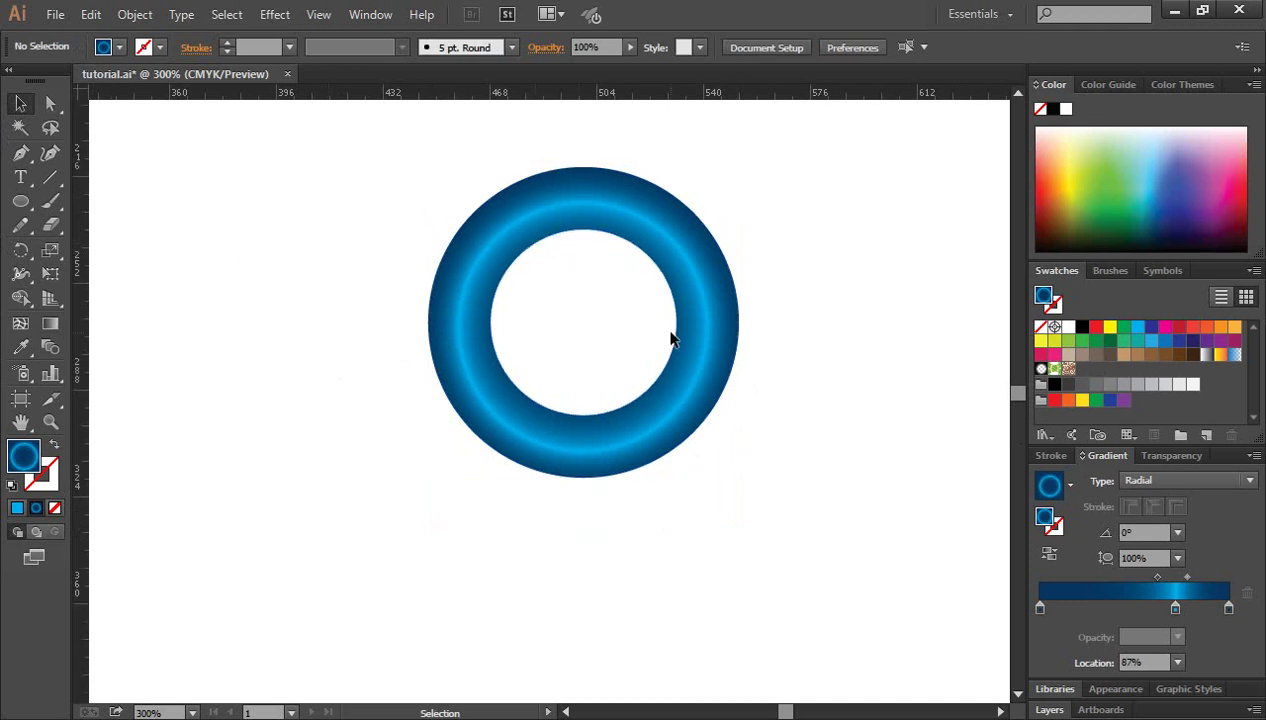
scroll(565, 334, "up", 1)
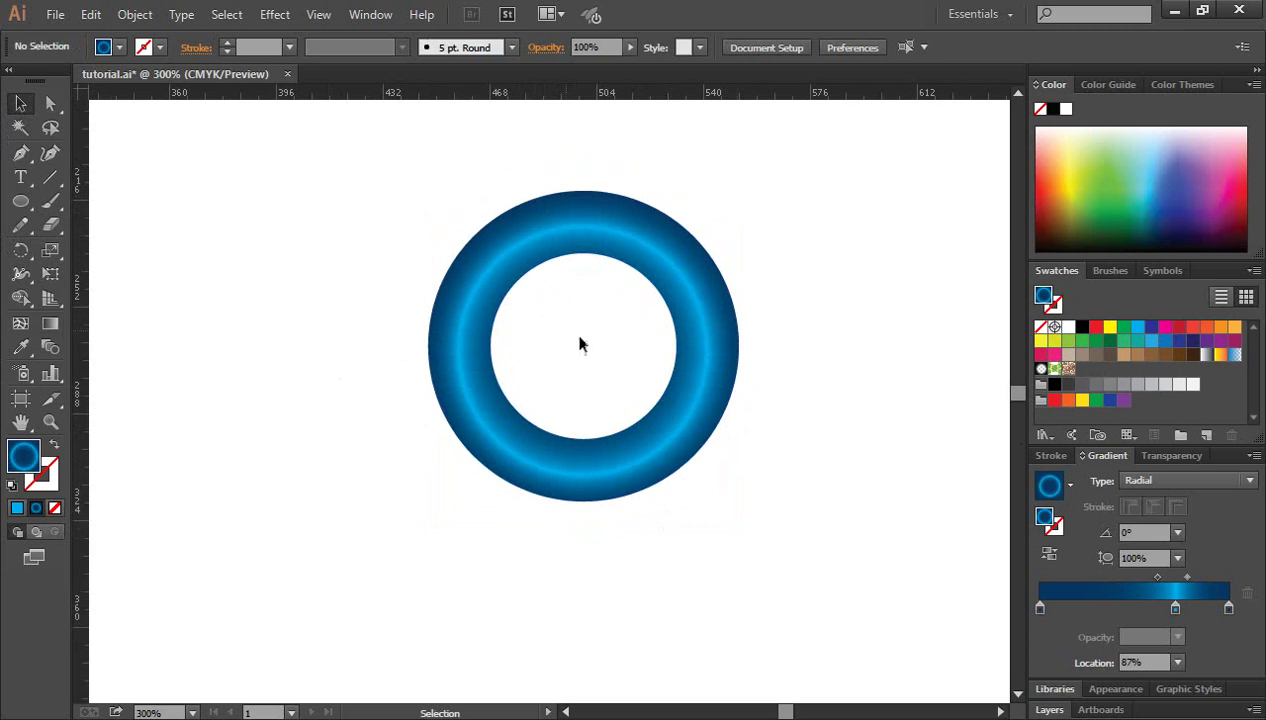
Step: Place the linked image channels4_profile from the Desktop on the empty area beside the ring
left_click(56, 16)
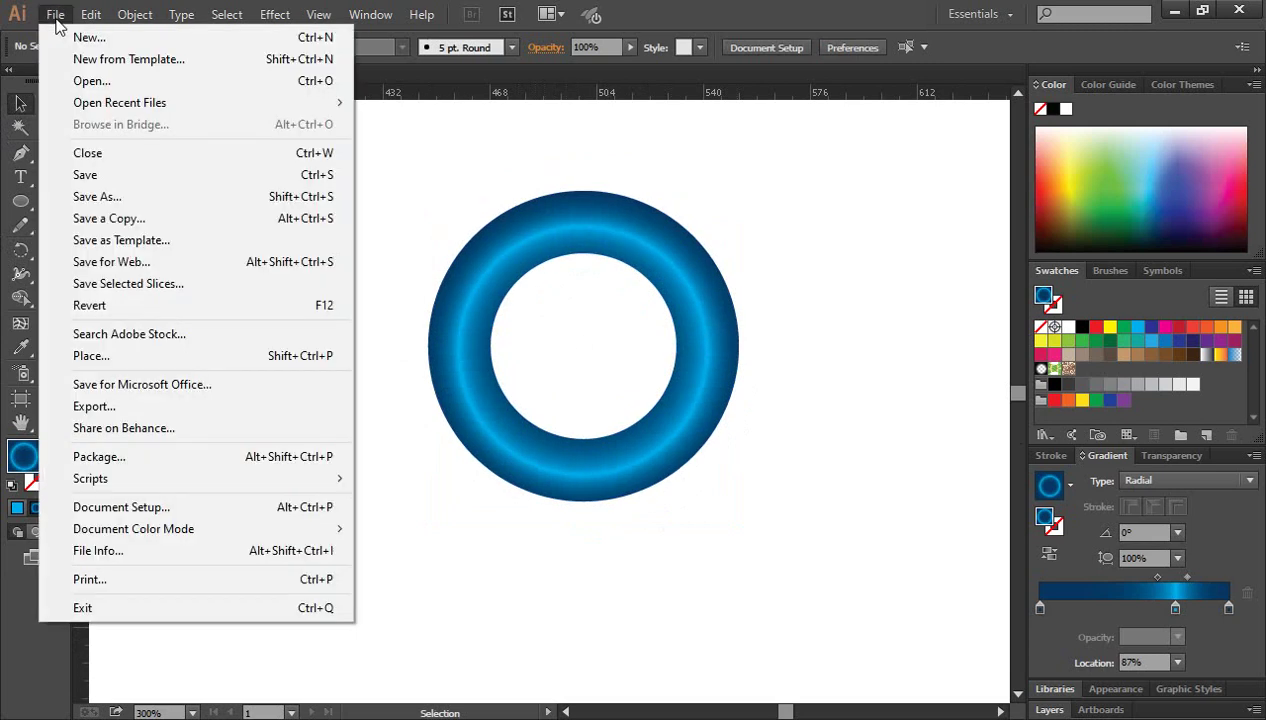
left_click(95, 357)
scroll(660, 340, "down", 1)
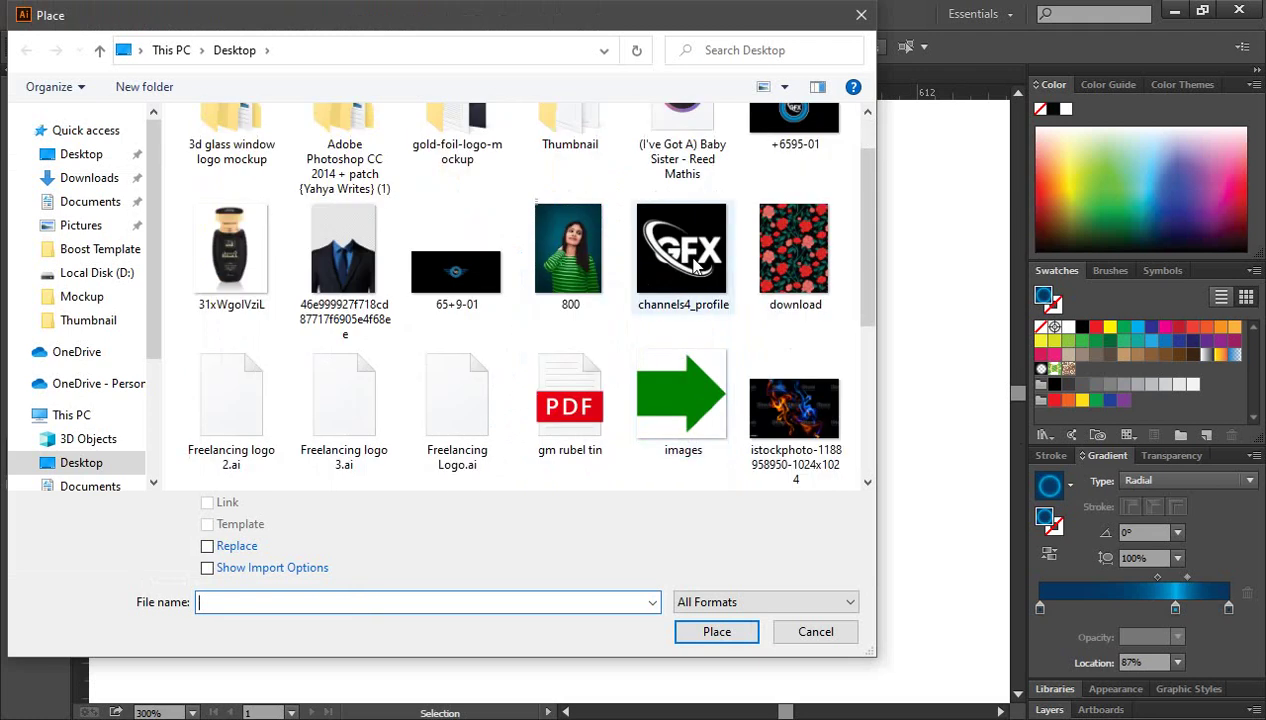
left_click(686, 266)
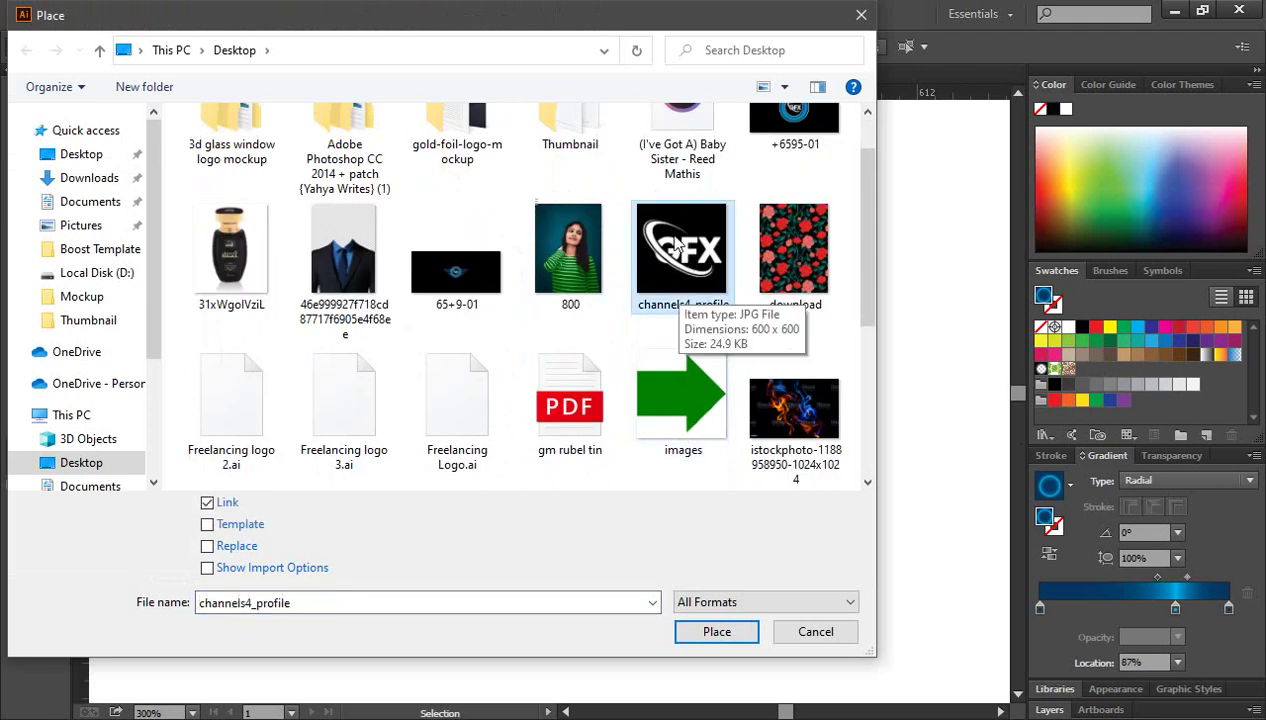
left_click(709, 638)
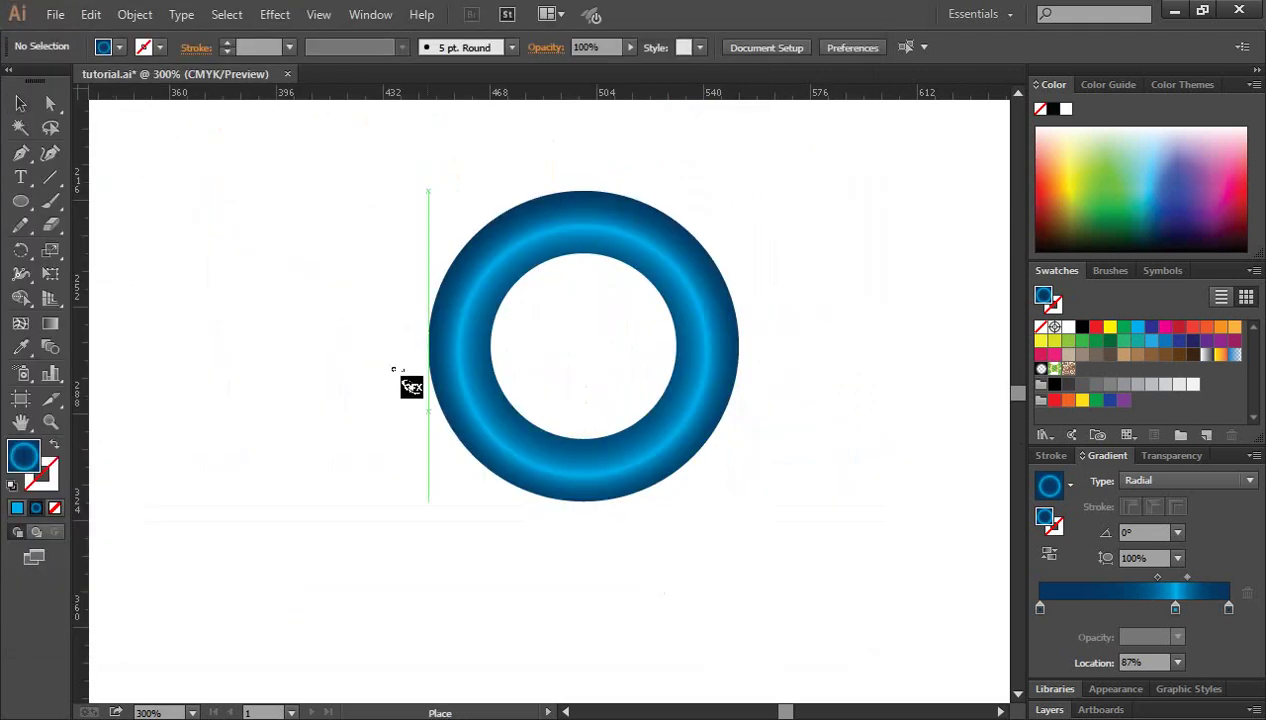
left_click_drag(157, 191, 350, 455)
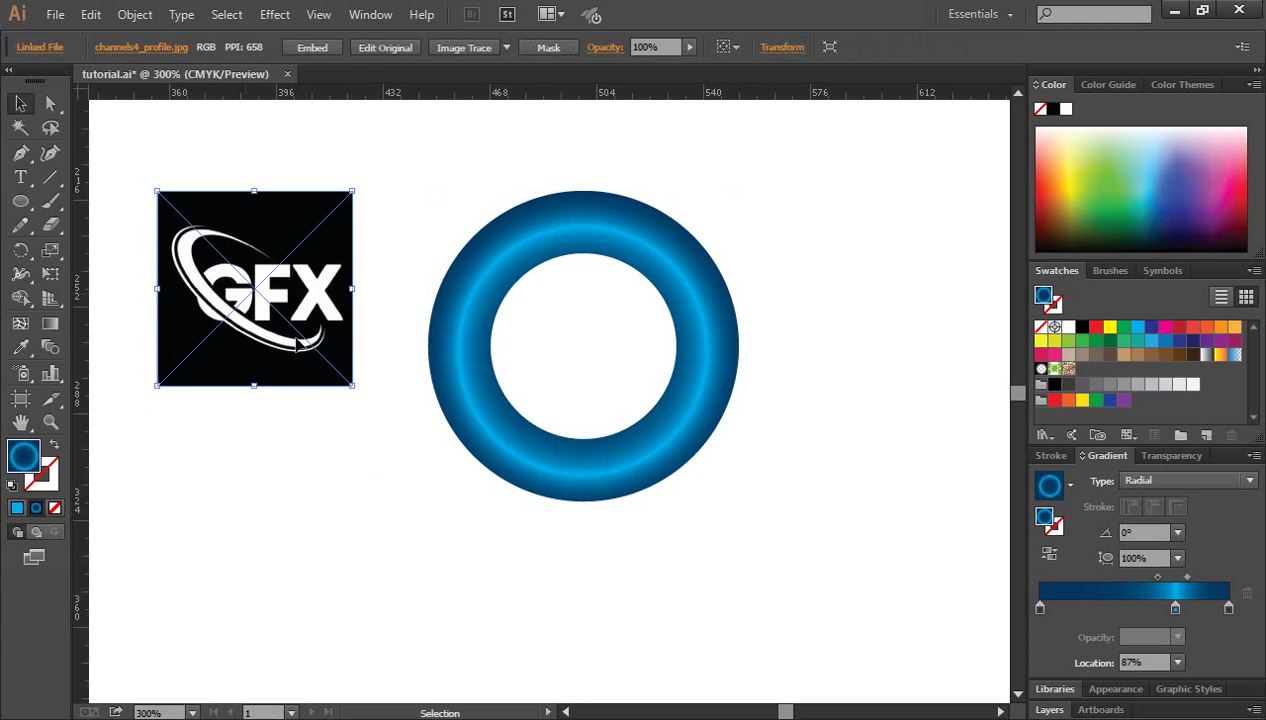
Step: Center the GFX image over the ring's hole and send it to the back so the ring covers its corners
left_click_drag(298, 340, 598, 363)
left_click(446, 586)
left_click(318, 512)
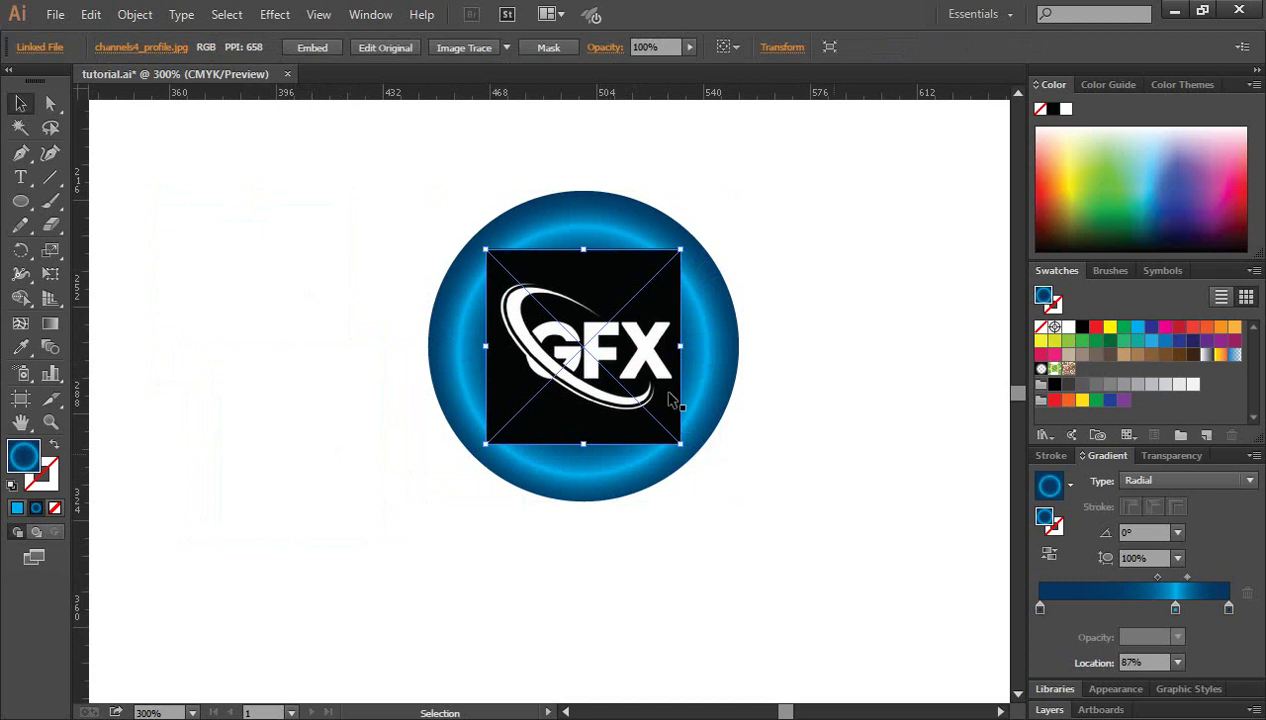
left_click(612, 368)
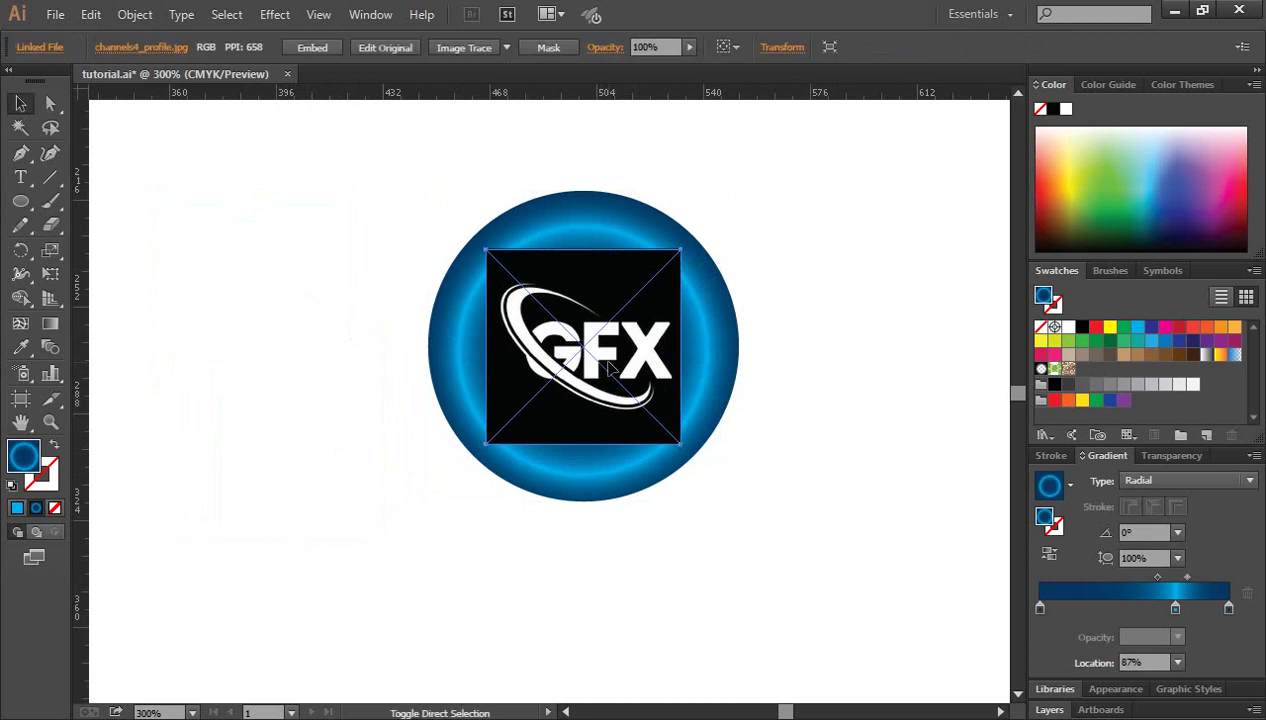
right_click(567, 290)
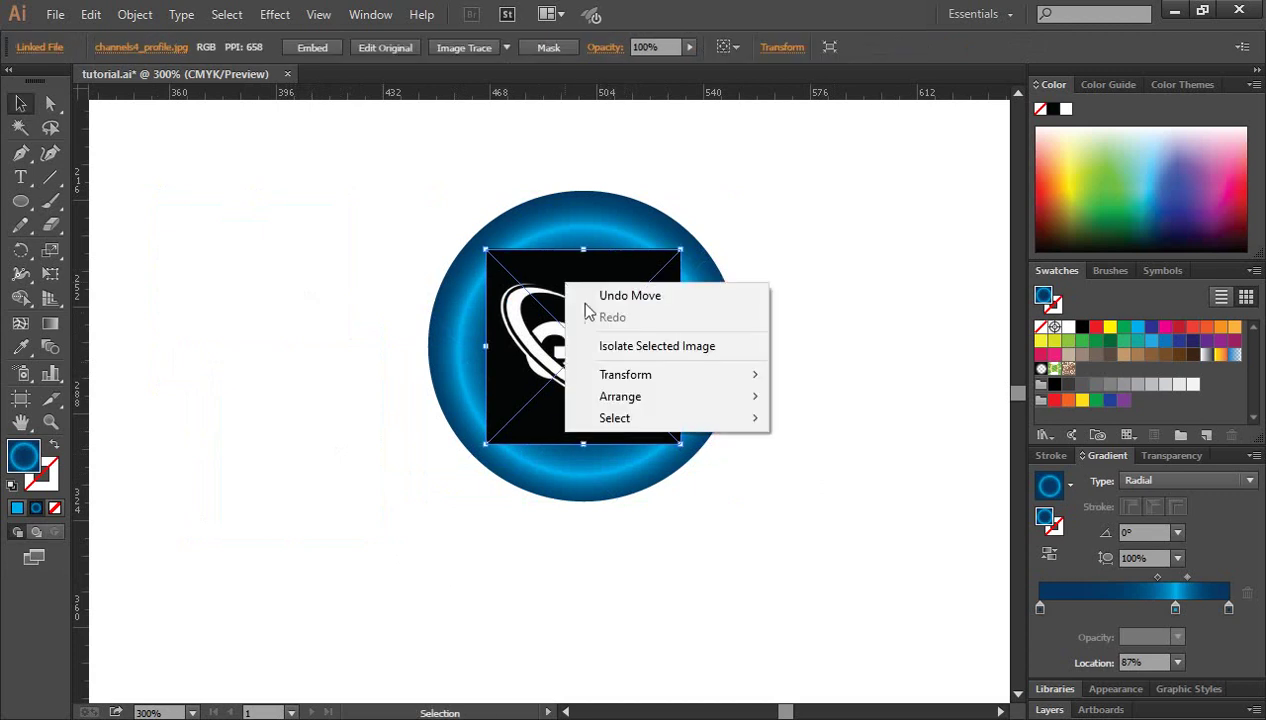
mouse_move(670, 402)
left_click(845, 466)
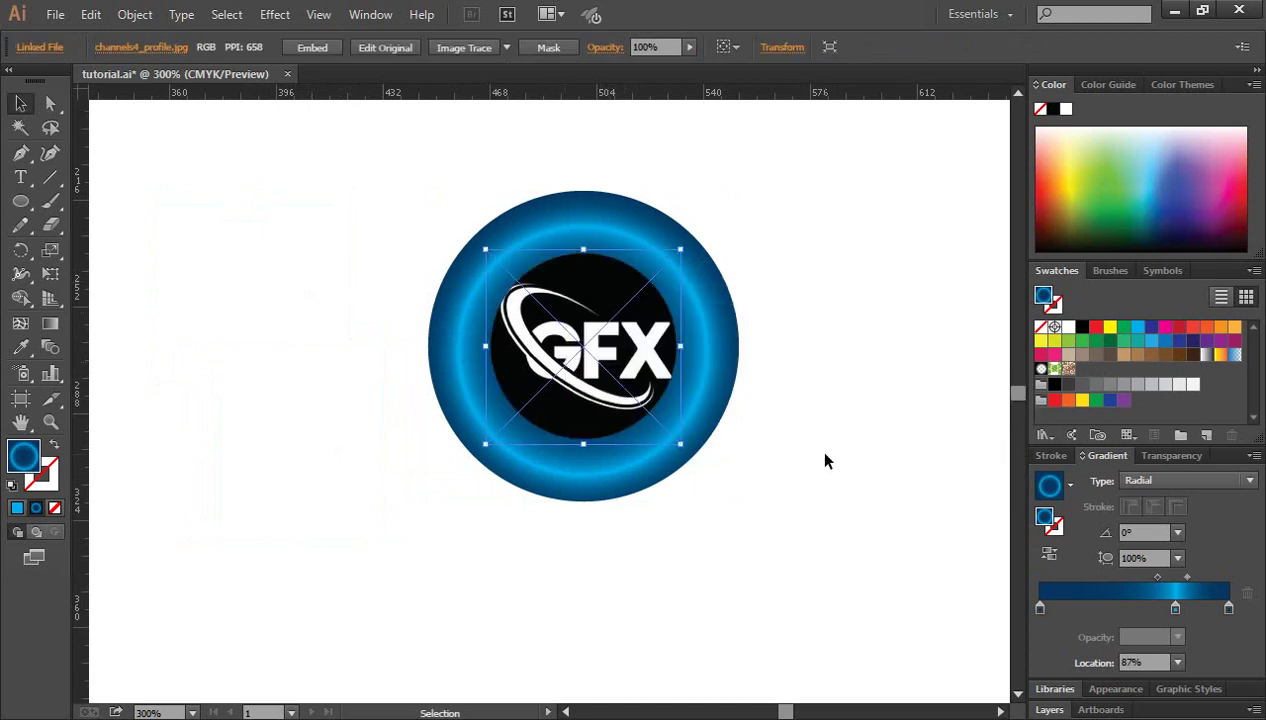
left_click(825, 456)
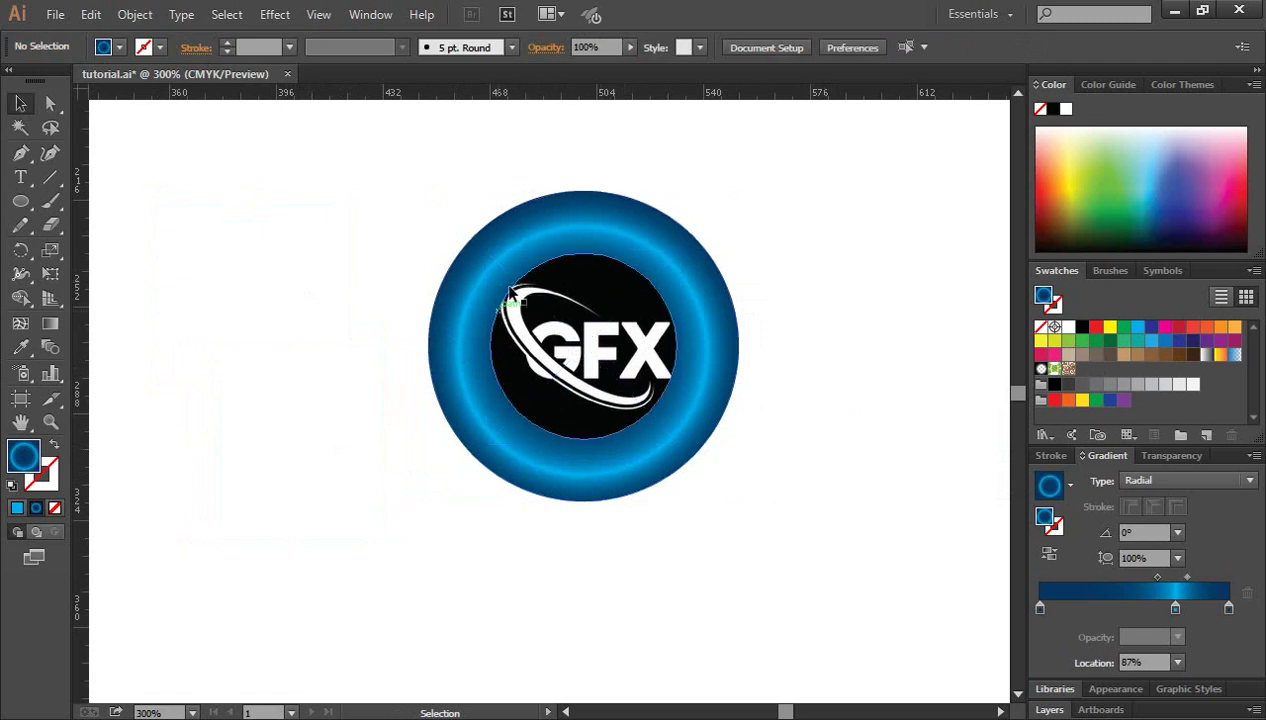
Step: Move the GFX image back out beside the ring and draw a square about 98.66 pt wide centered on it
left_click(506, 325)
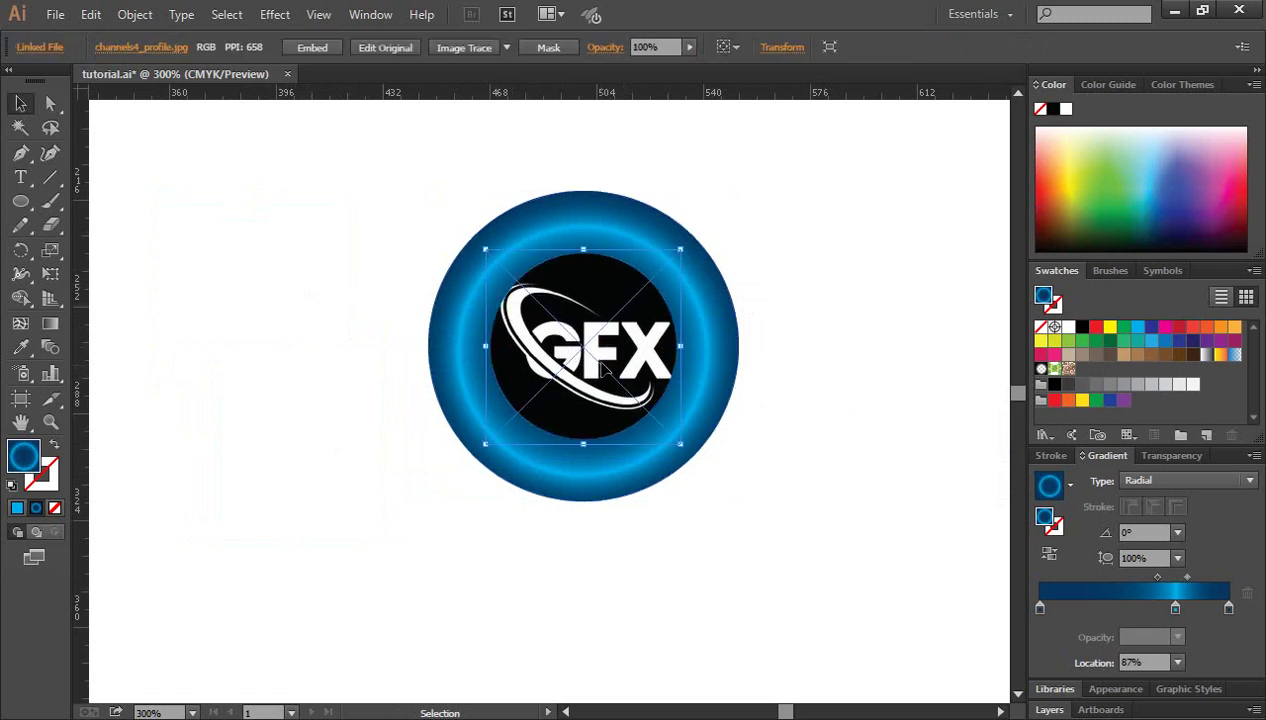
left_click_drag(600, 360, 268, 376)
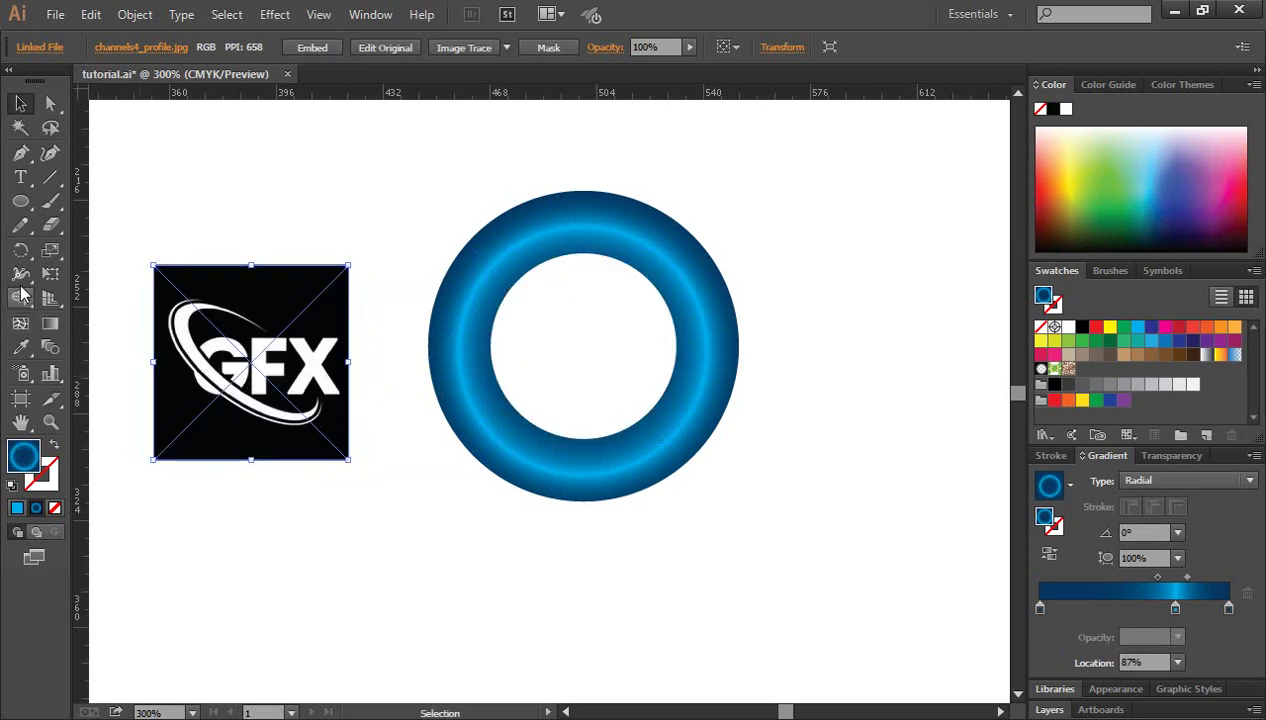
left_click_drag(20, 201, 89, 204)
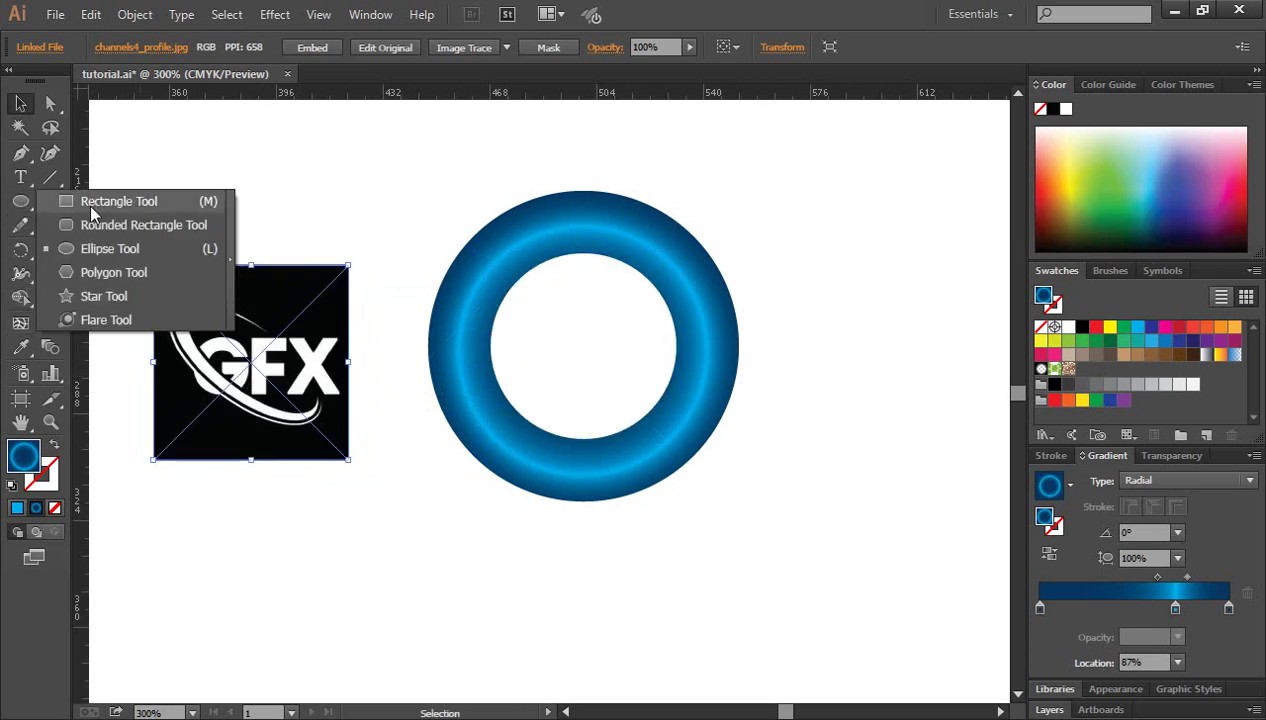
left_click(108, 204)
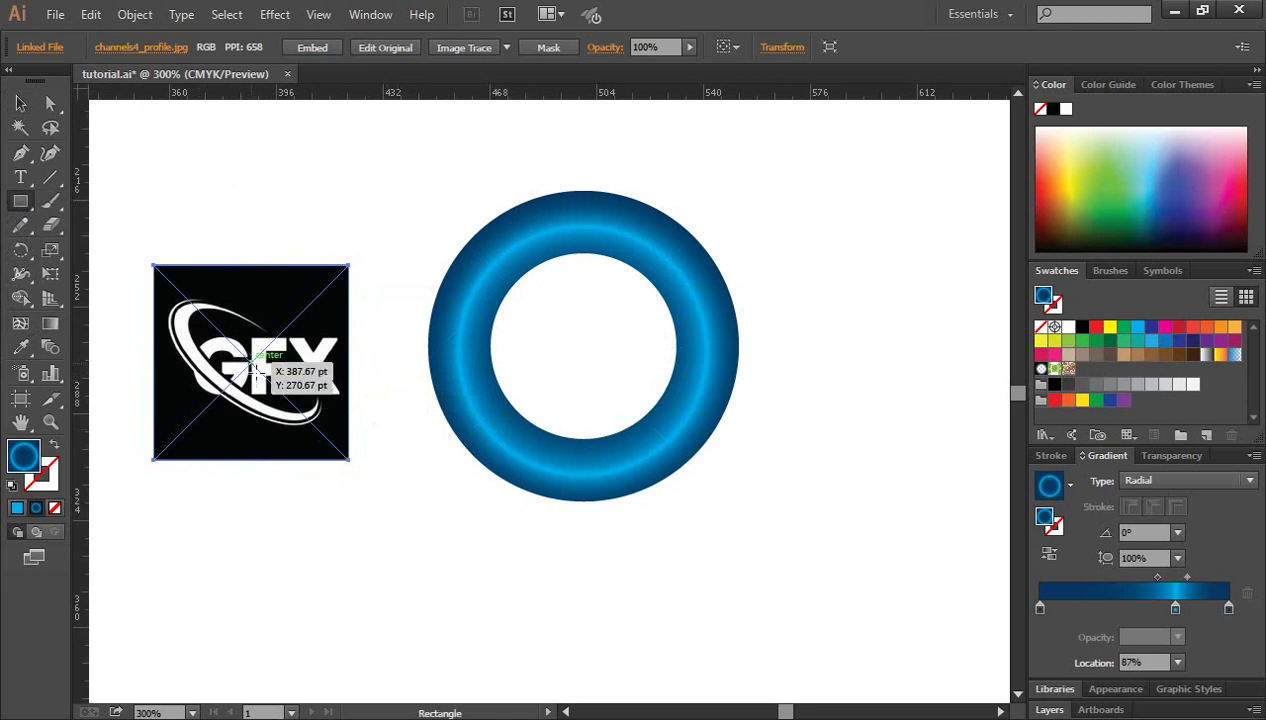
left_click_drag(251, 362, 331, 511)
left_click(18, 104)
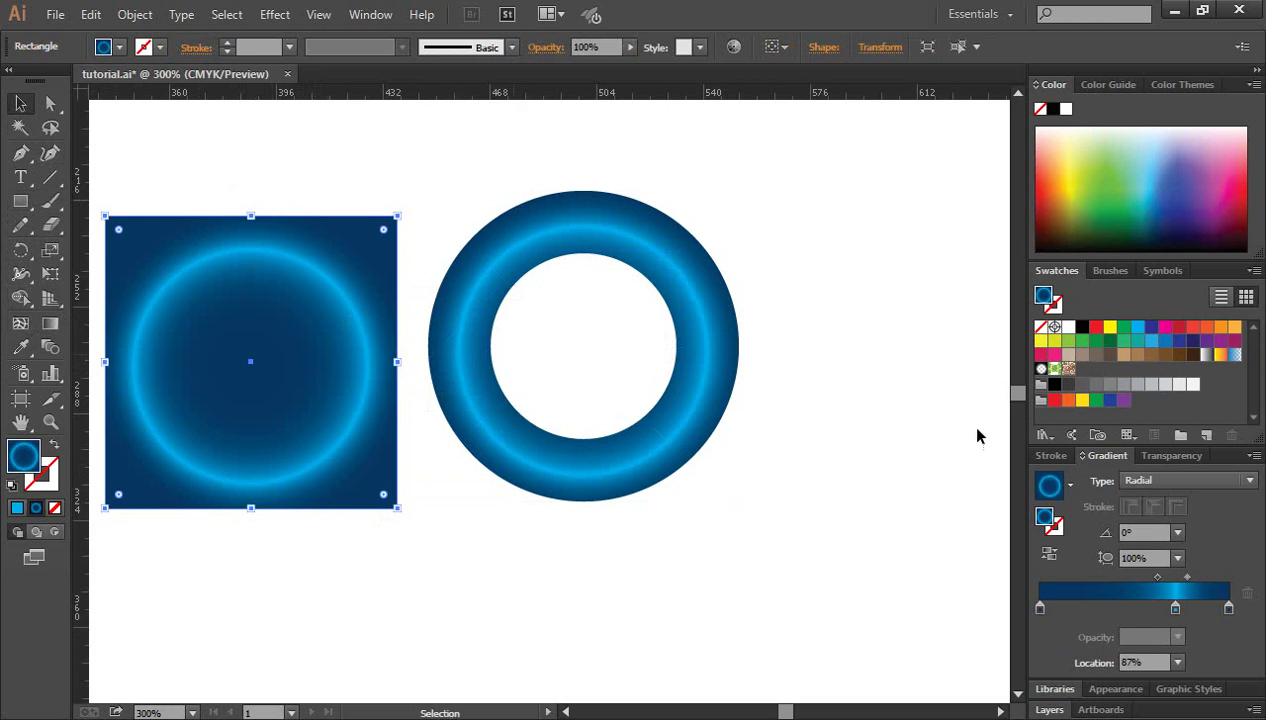
Step: Fill the square with black and send it behind the GFX image
left_click(1054, 384)
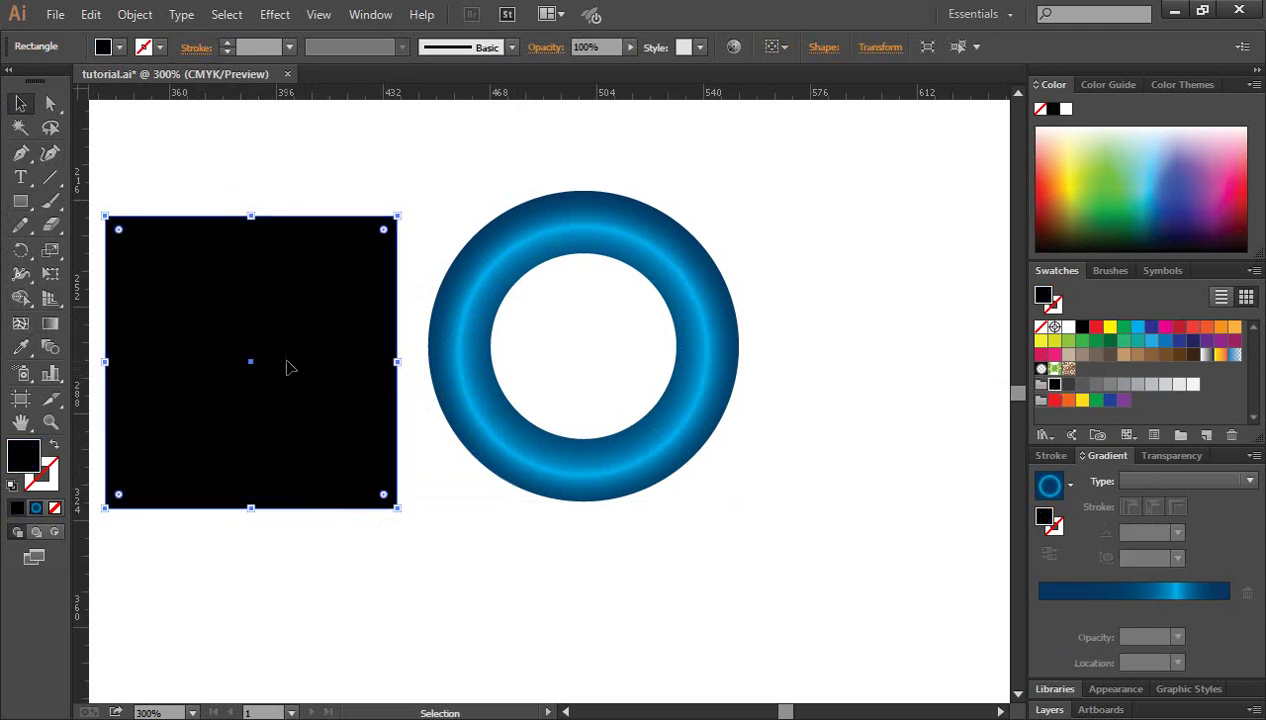
left_click(303, 123)
left_click(262, 325)
right_click(206, 275)
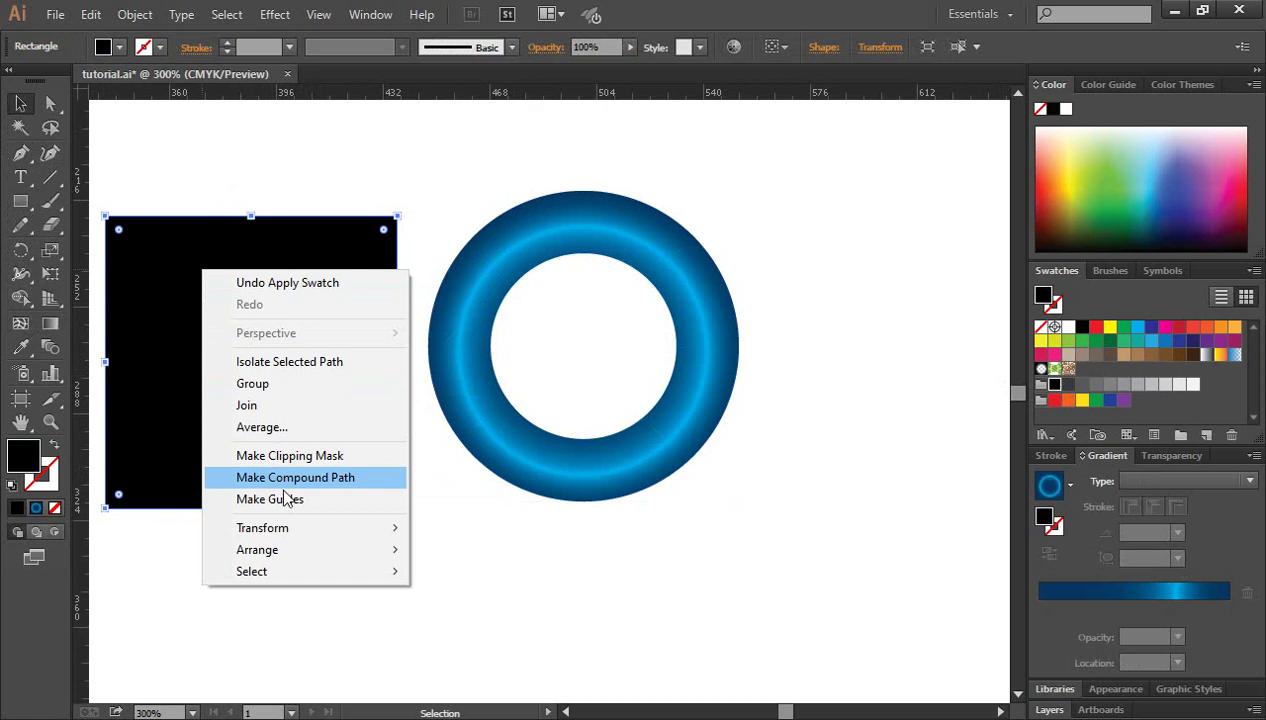
mouse_move(288, 550)
left_click(498, 617)
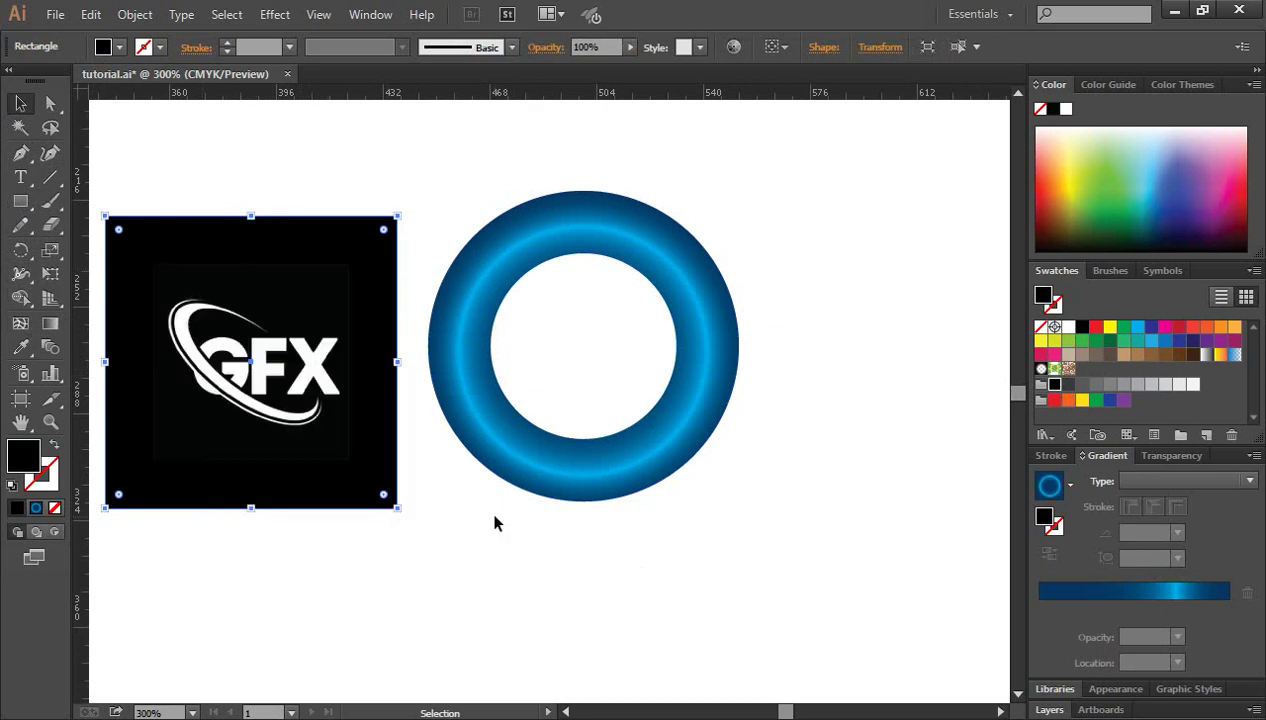
left_click(487, 504)
Step: Embed the linked GFX image in the document
left_click_drag(221, 158, 332, 540)
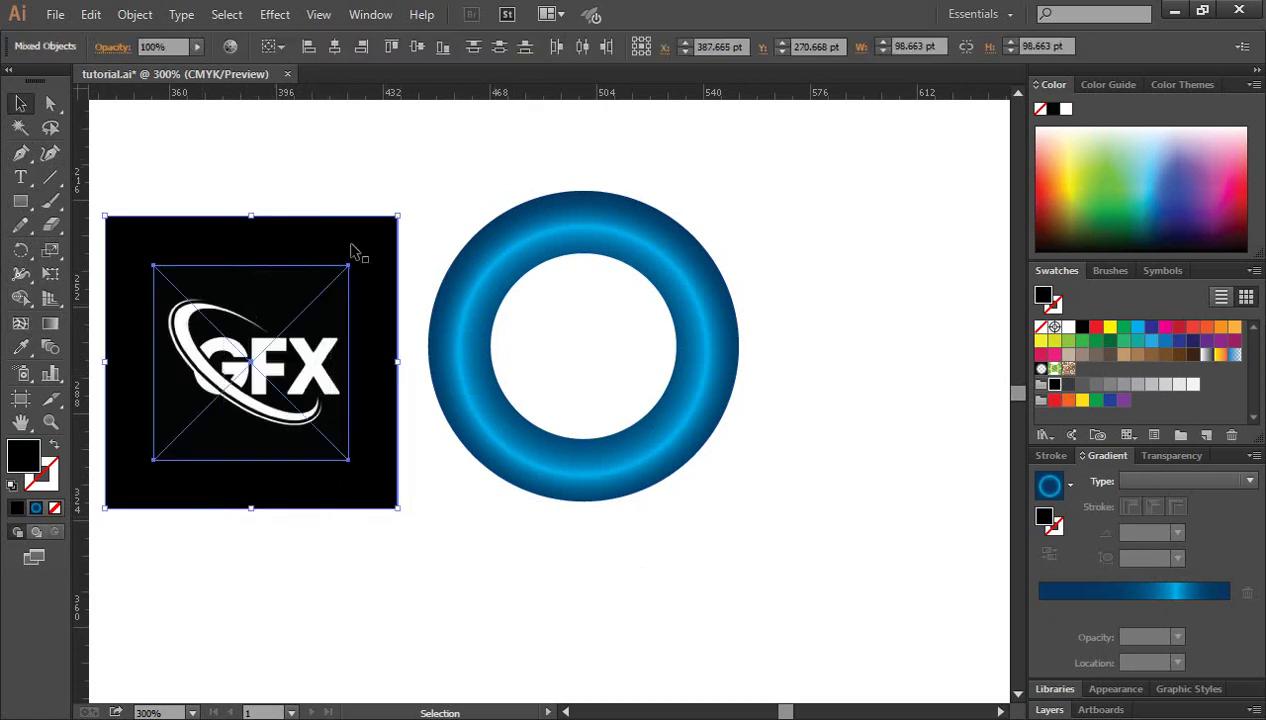
left_click(252, 357)
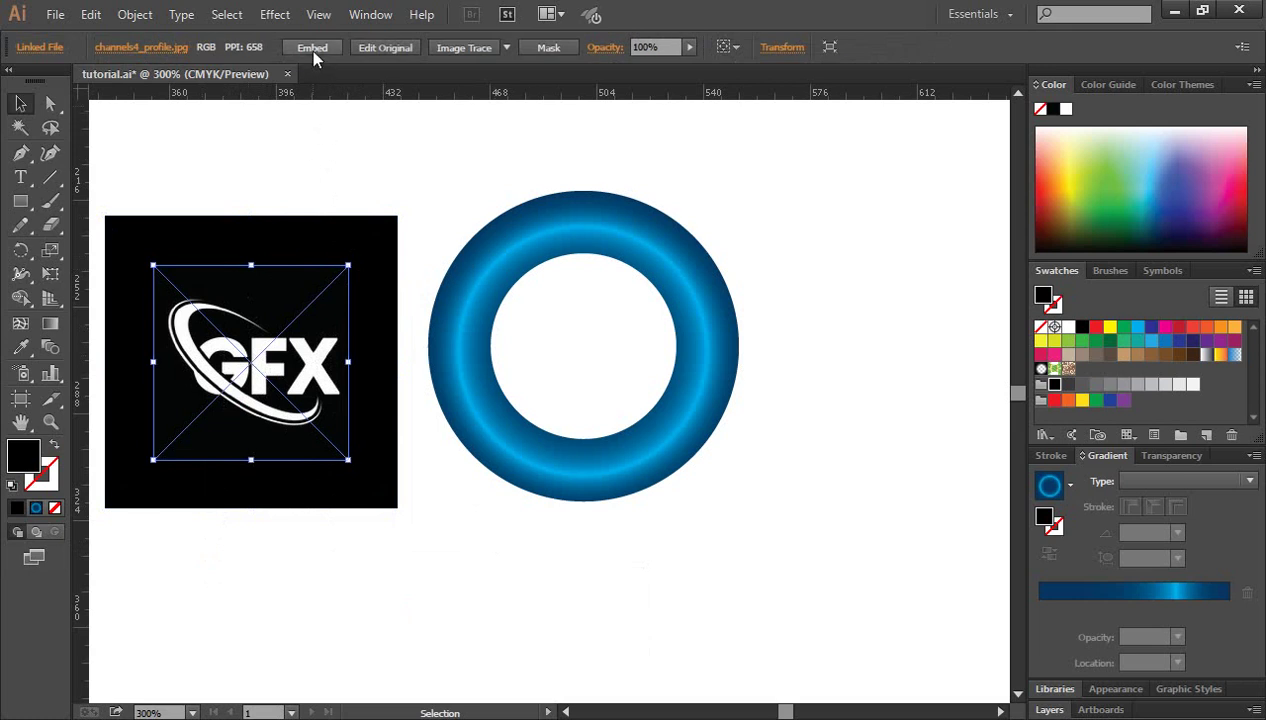
left_click(313, 50)
Step: Group the embedded GFX image with the black square and center the group behind the ring
left_click_drag(215, 162, 288, 498)
right_click(237, 305)
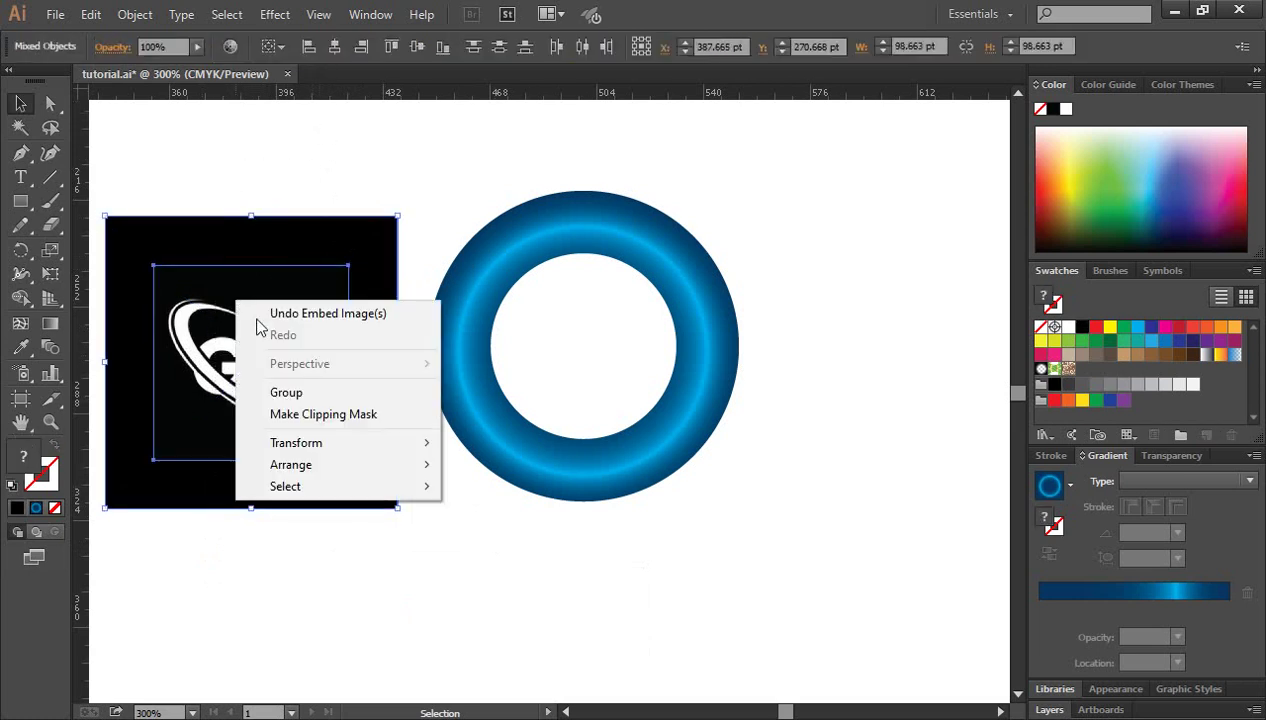
left_click(292, 392)
left_click(419, 195)
left_click_drag(275, 380, 590, 362)
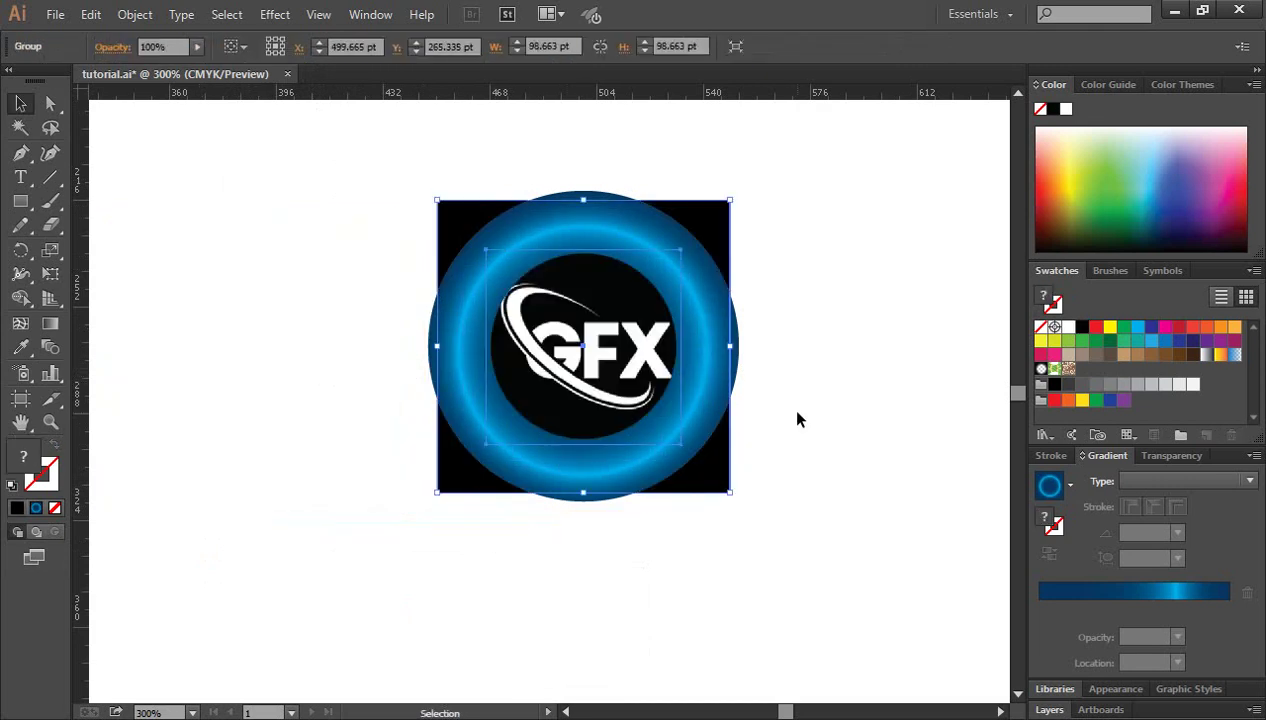
Step: Scale the GFX image and black square group down from its center to about 90 pt wide
left_click(857, 385)
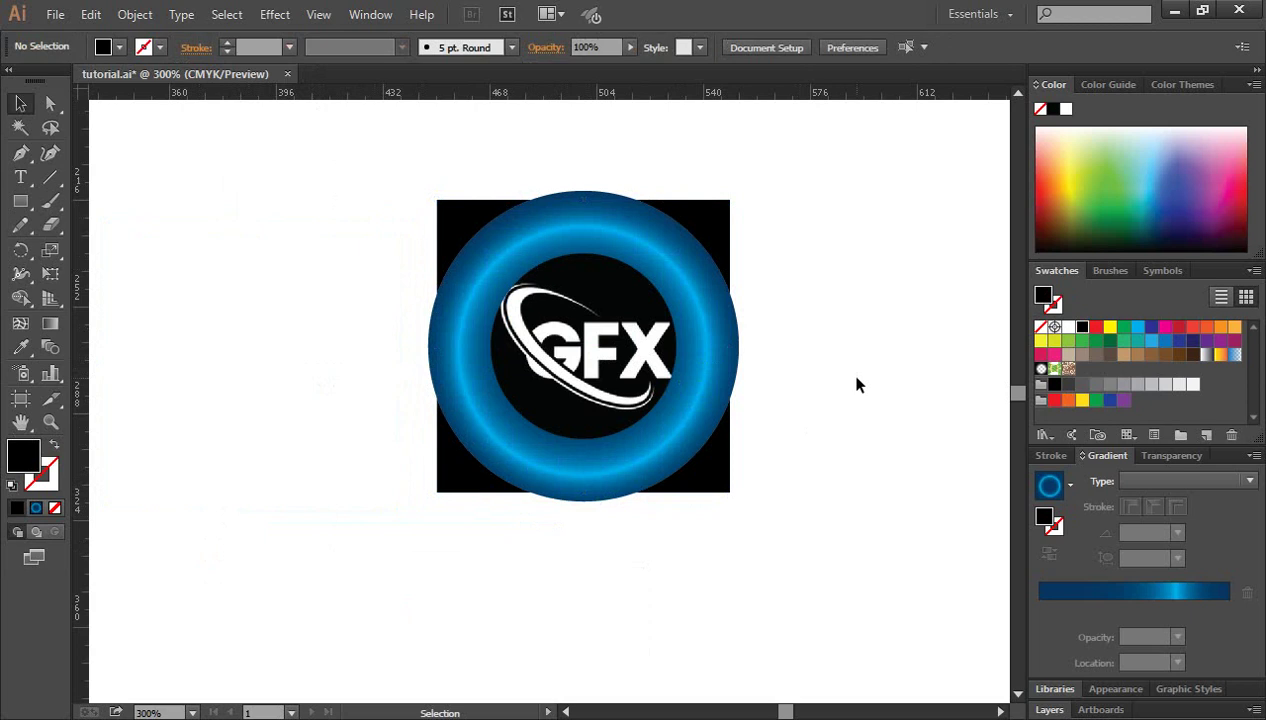
left_click(722, 212)
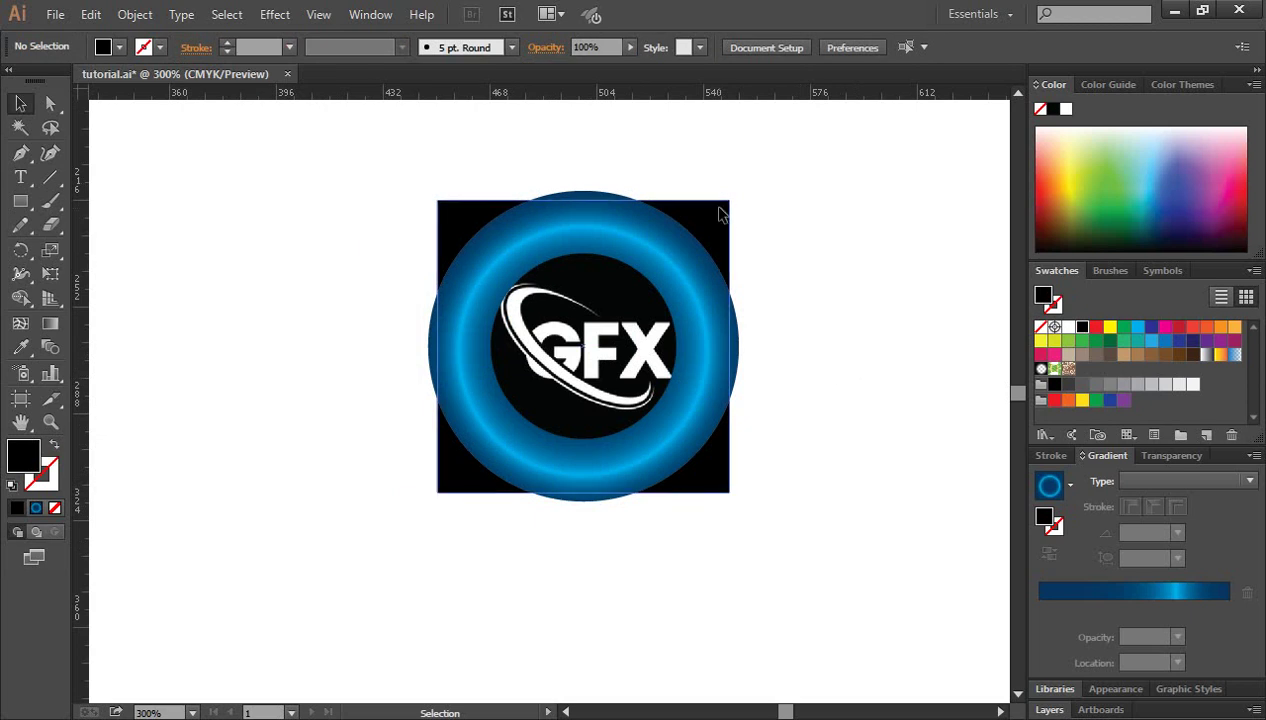
left_click_drag(733, 203, 724, 214)
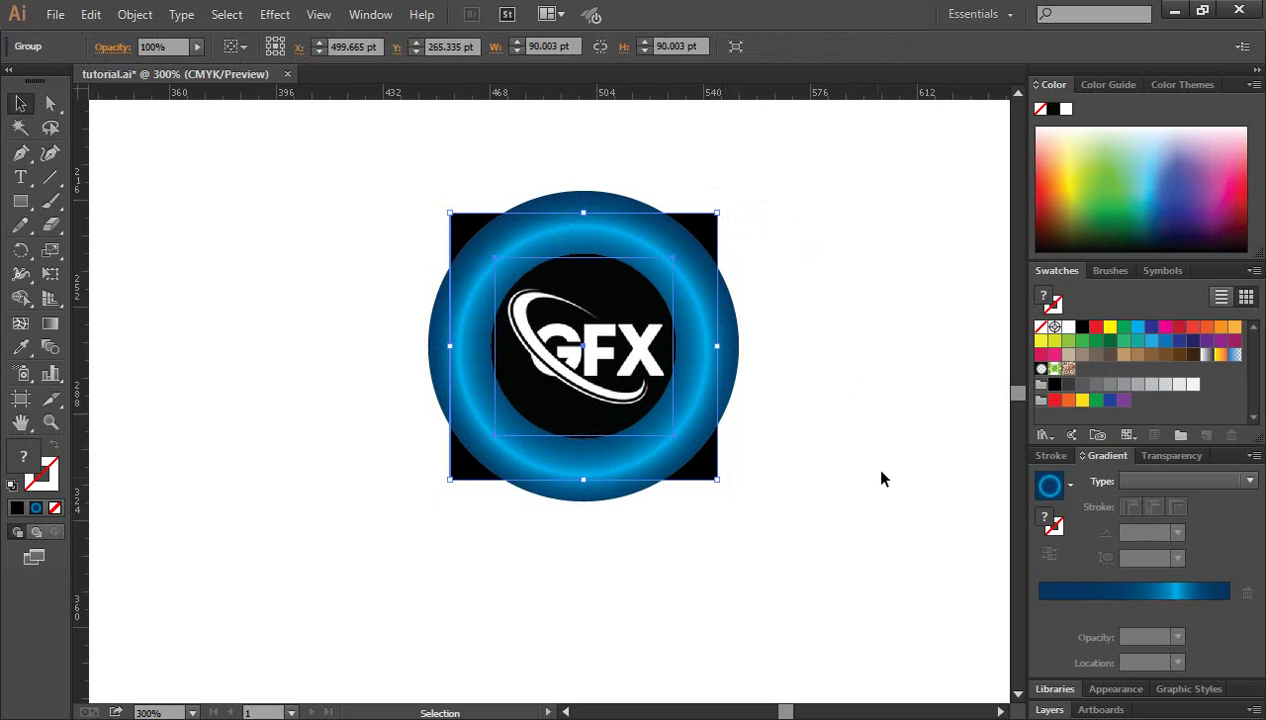
left_click(855, 430)
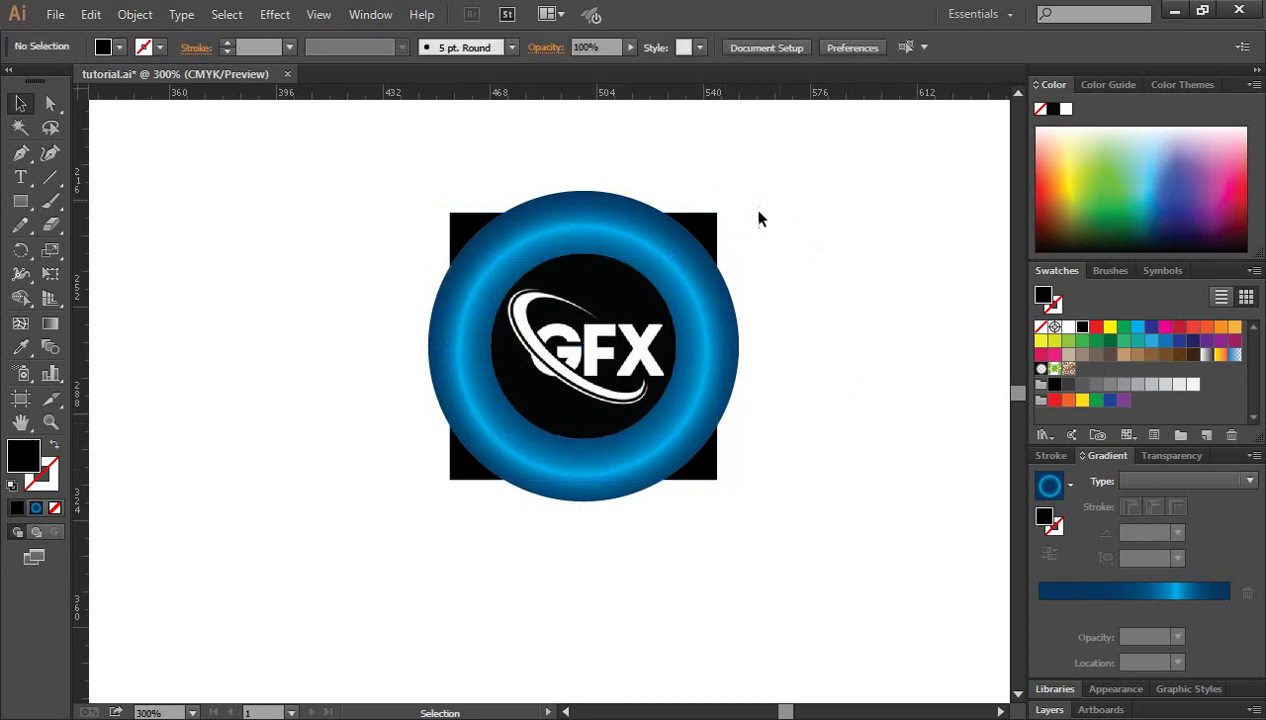
Step: Round all four corners of the black square fully so that it becomes a circle hidden behind the ring
left_click(712, 238)
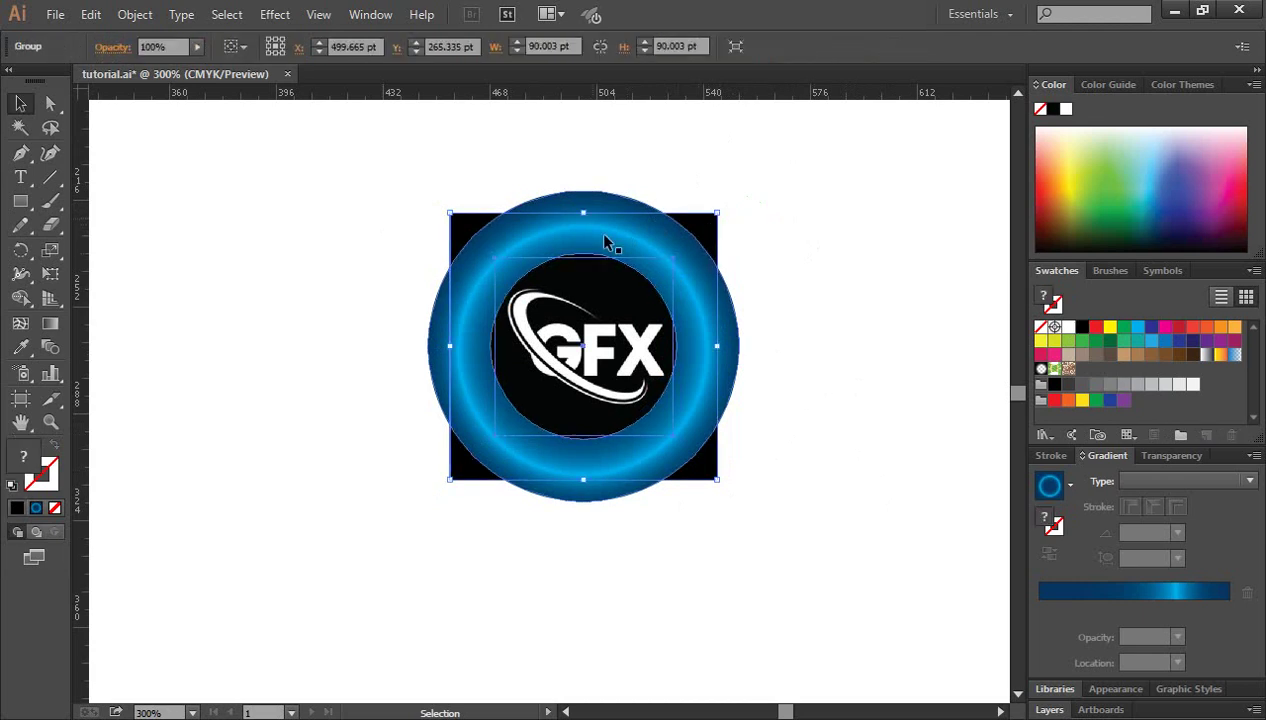
left_click(777, 218)
left_click(714, 224)
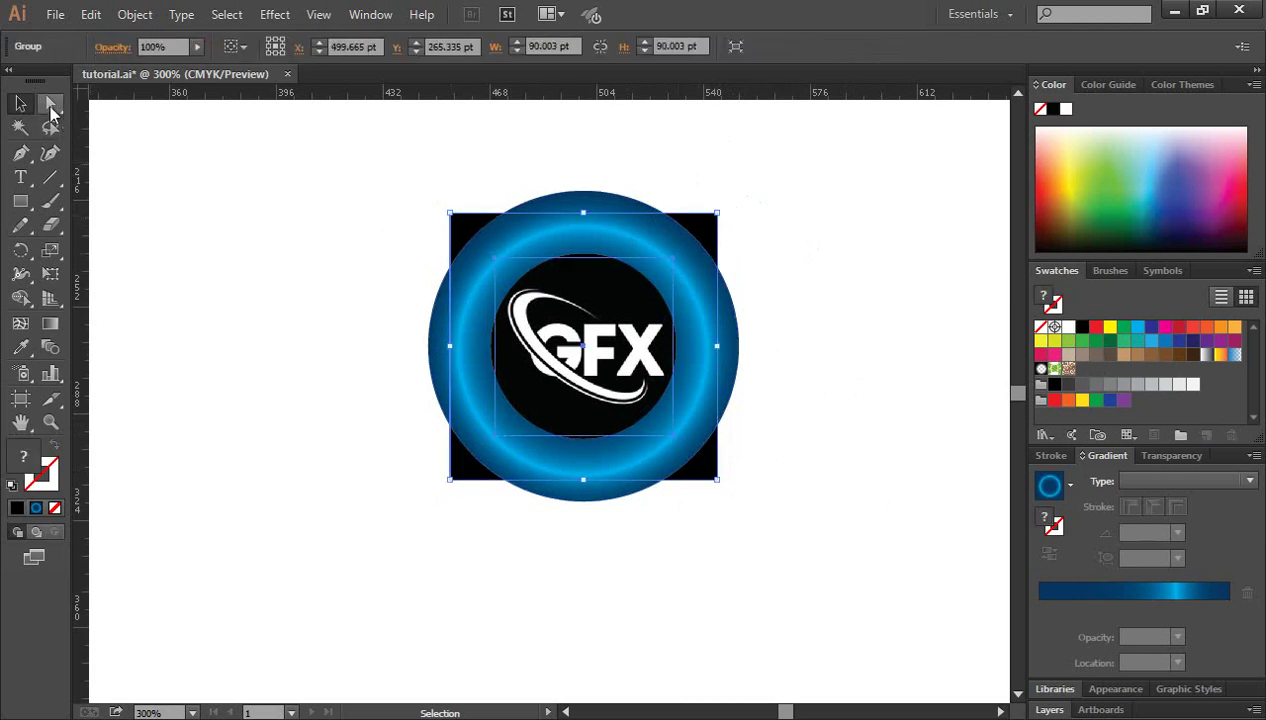
left_click(50, 104)
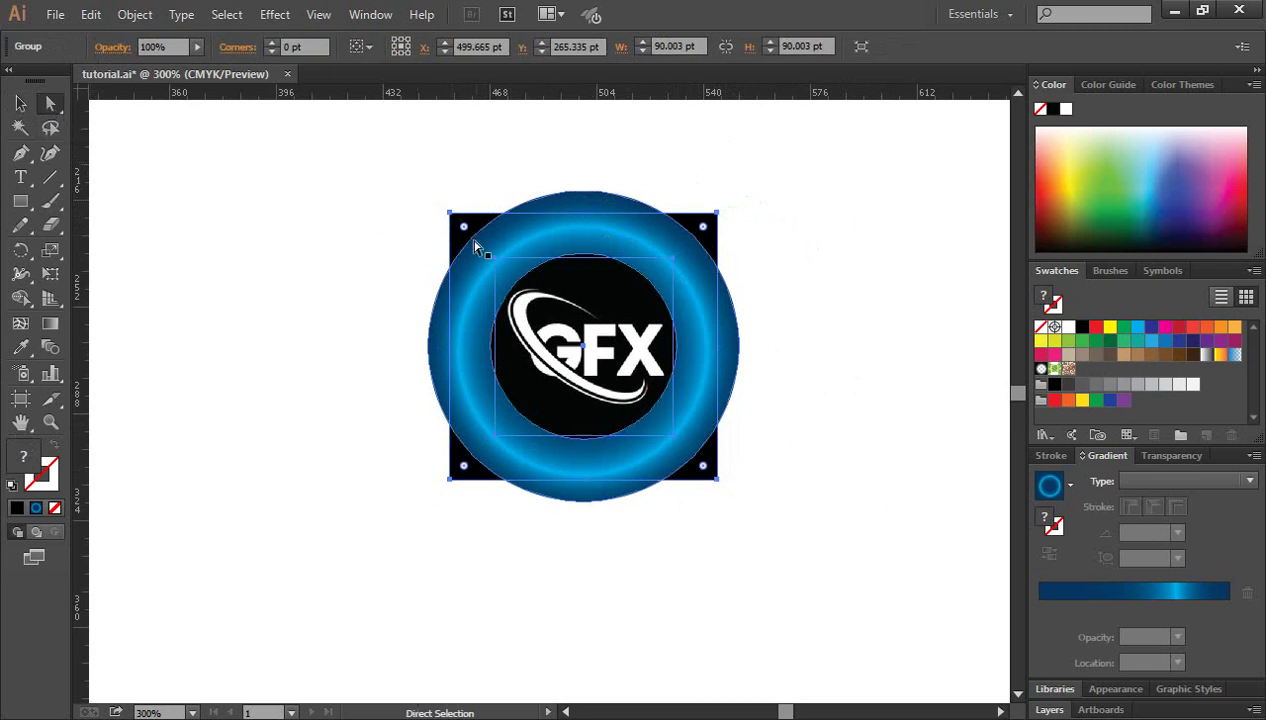
left_click_drag(466, 233, 653, 440)
left_click(826, 450)
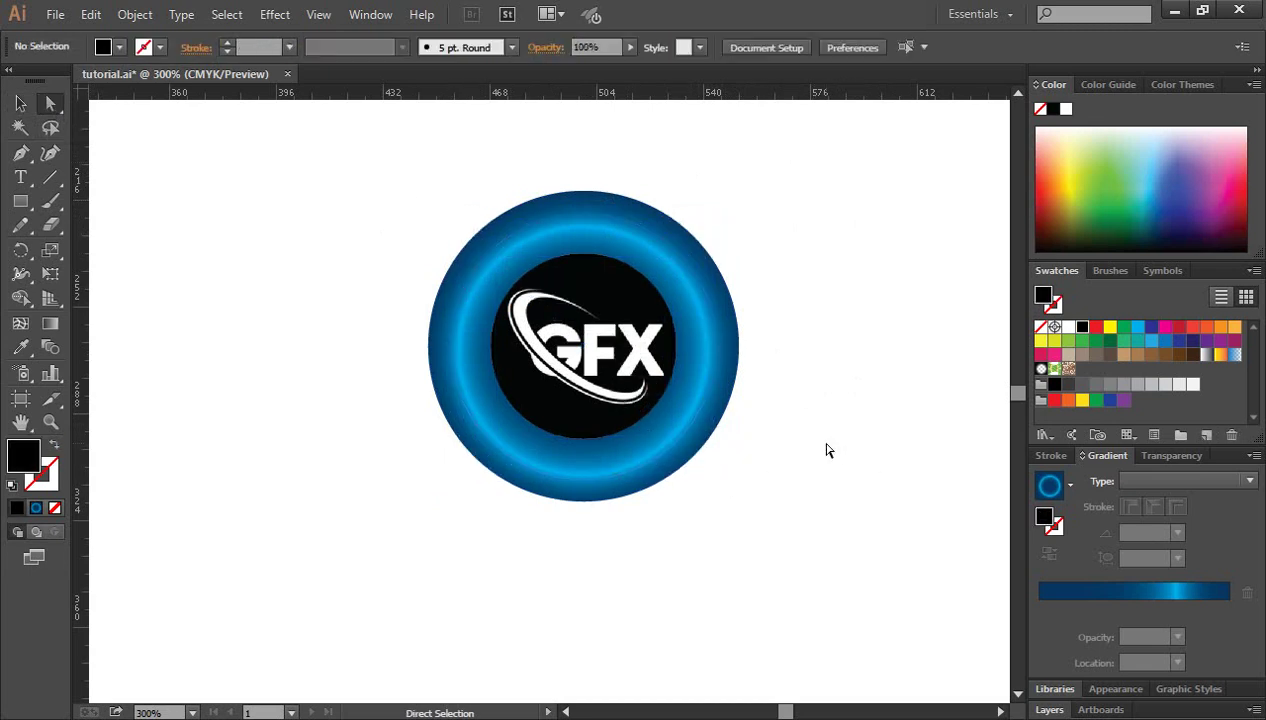
Step: Give the blue gradient ring a white stroke with a weight of 2 pt
left_click(845, 442, "ctrl")
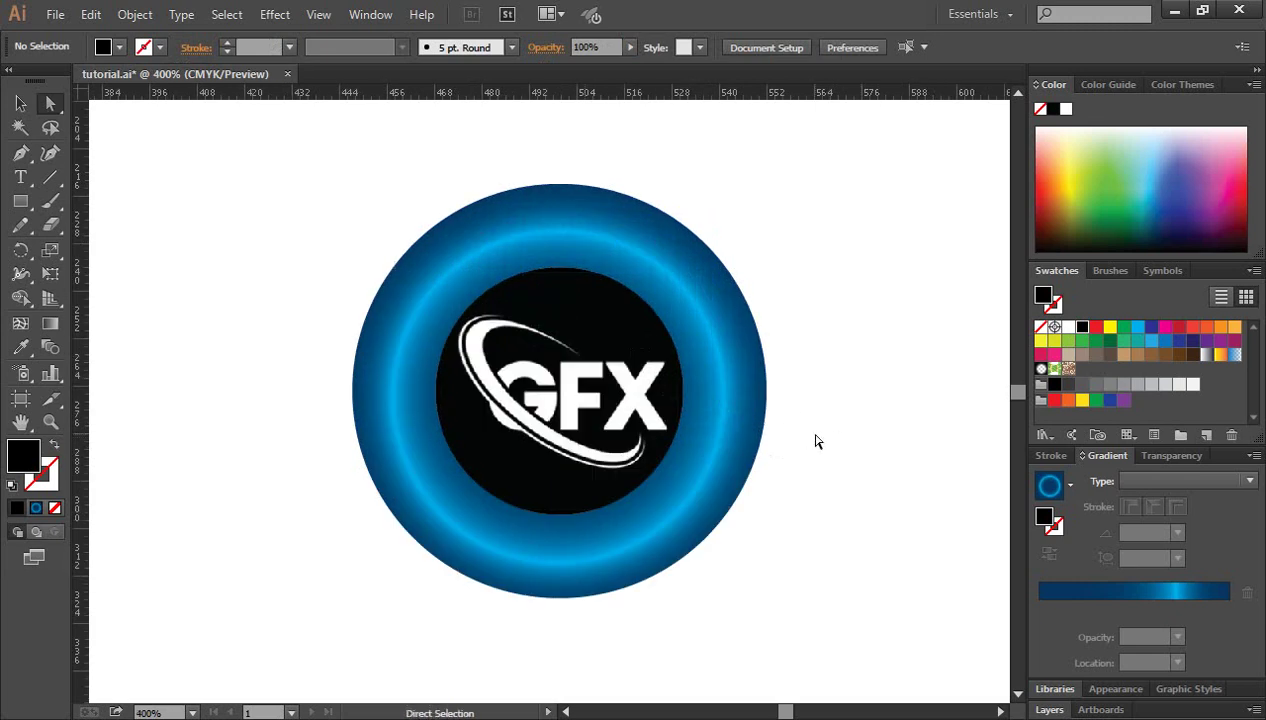
scroll(817, 441, "down", 1)
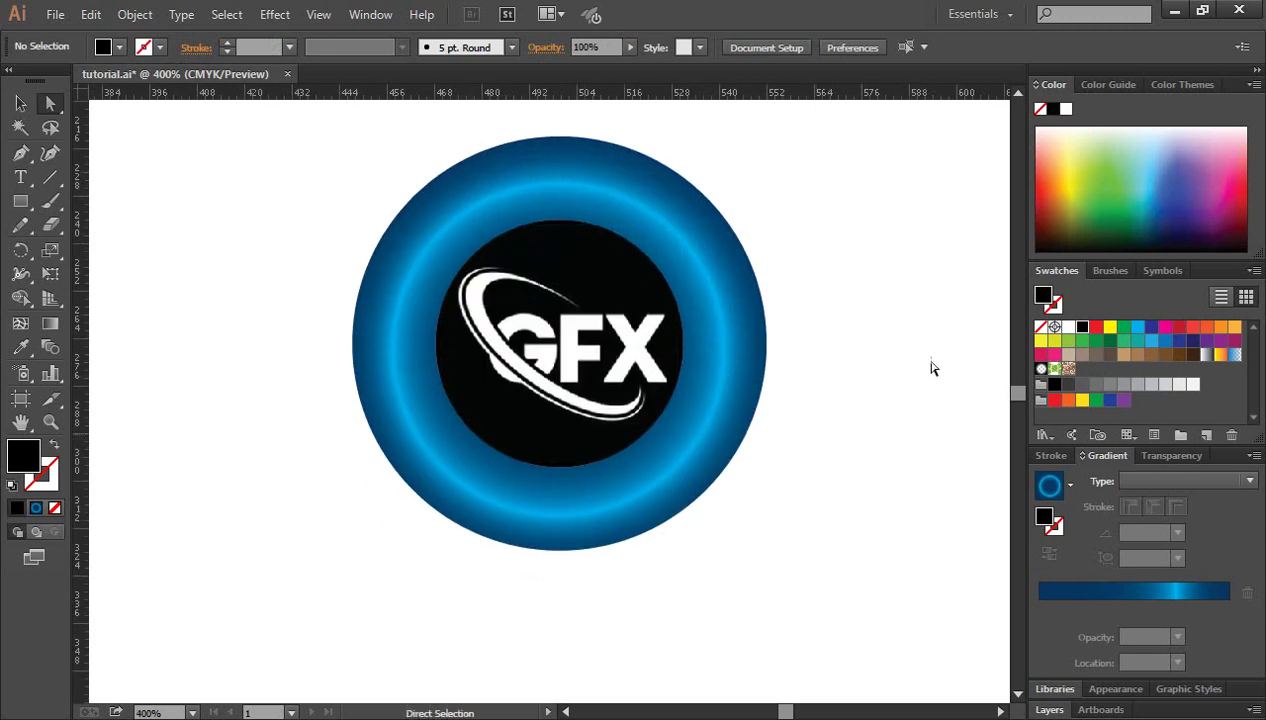
left_click(20, 103)
left_click(574, 169)
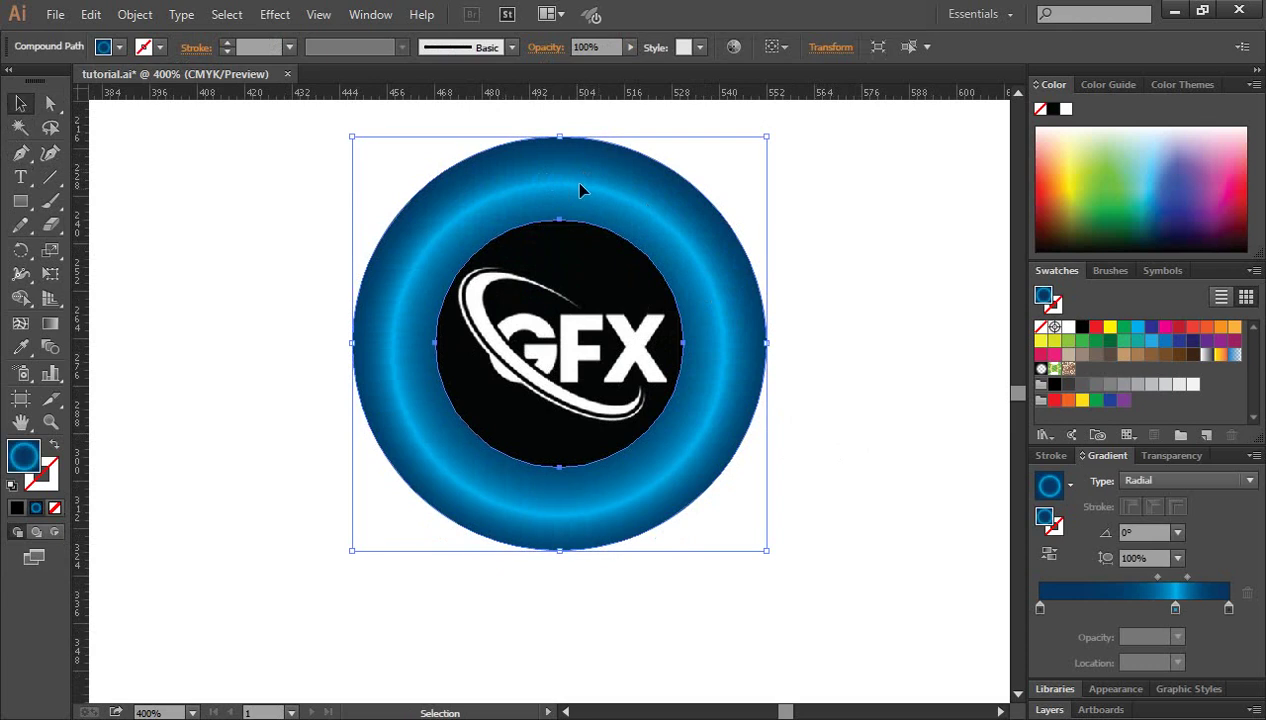
left_click(51, 471)
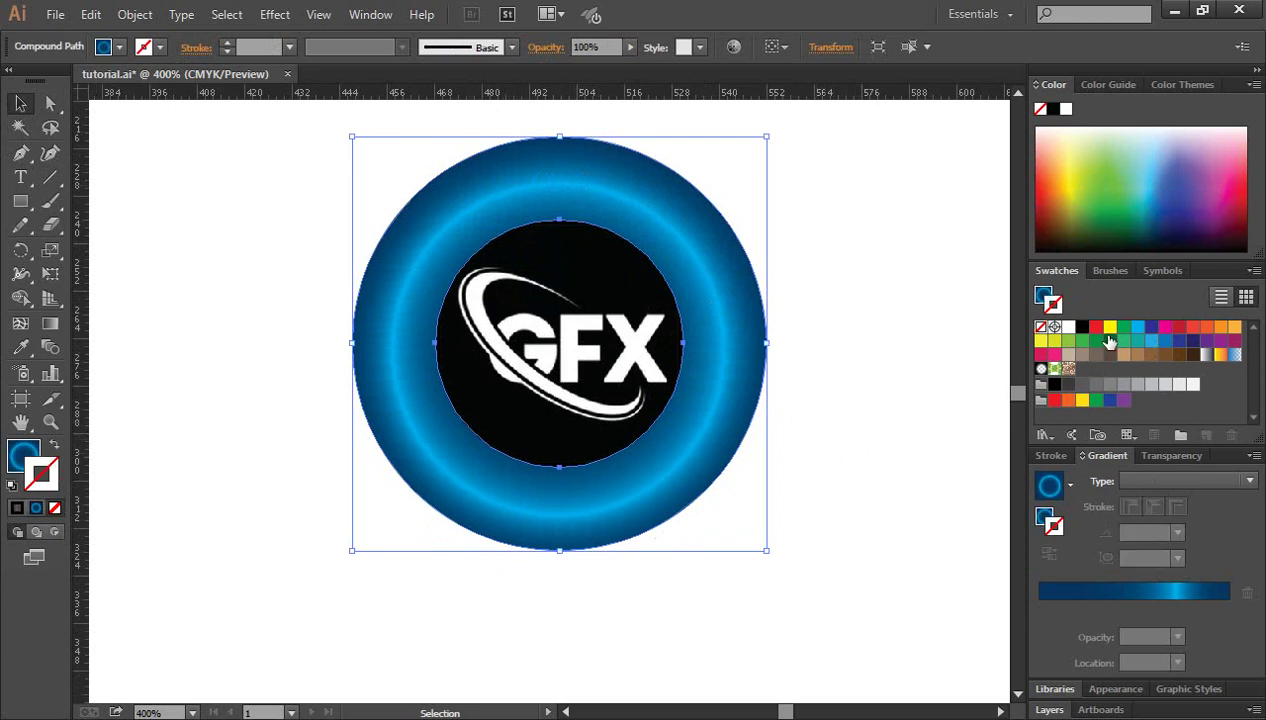
left_click(1068, 328)
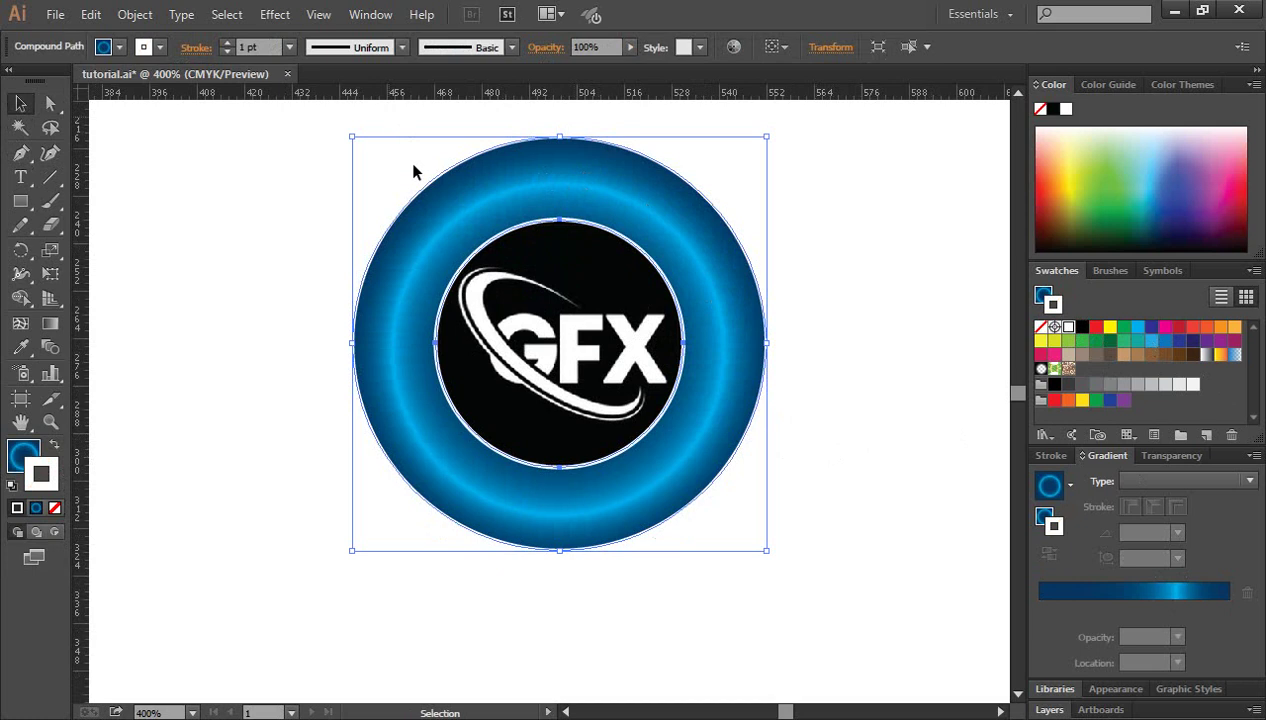
left_click(236, 208)
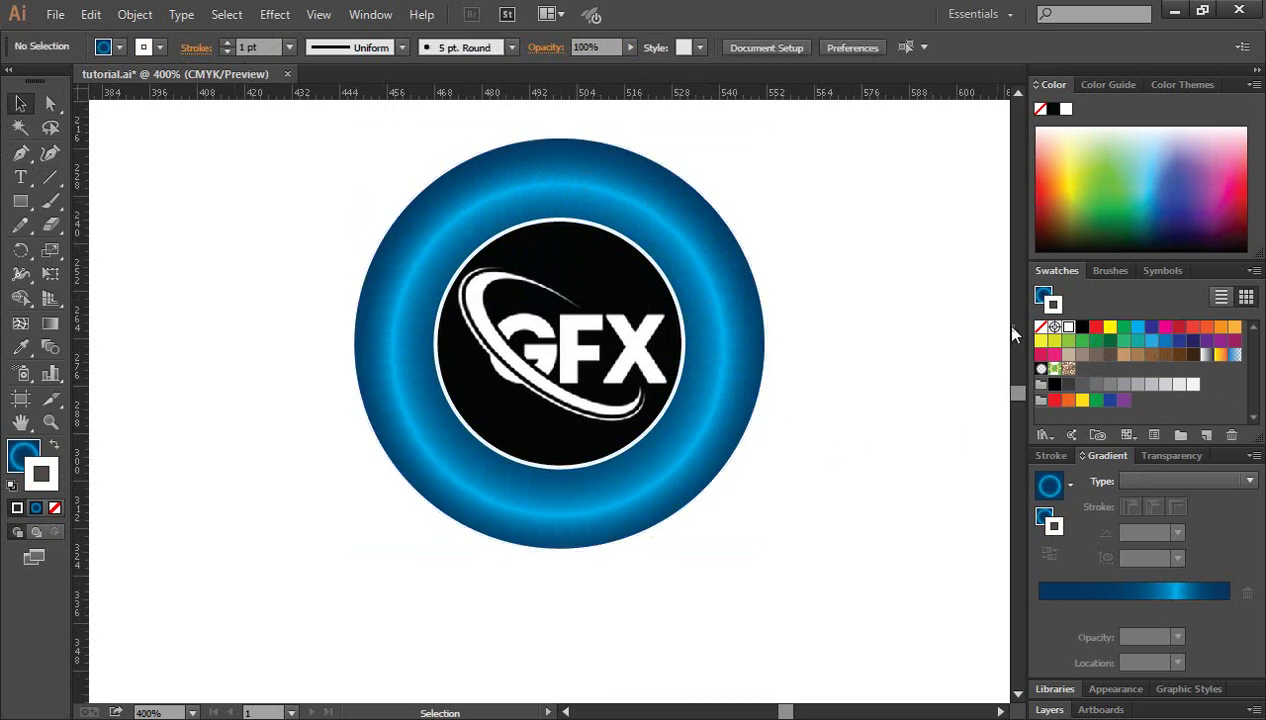
left_click(721, 278)
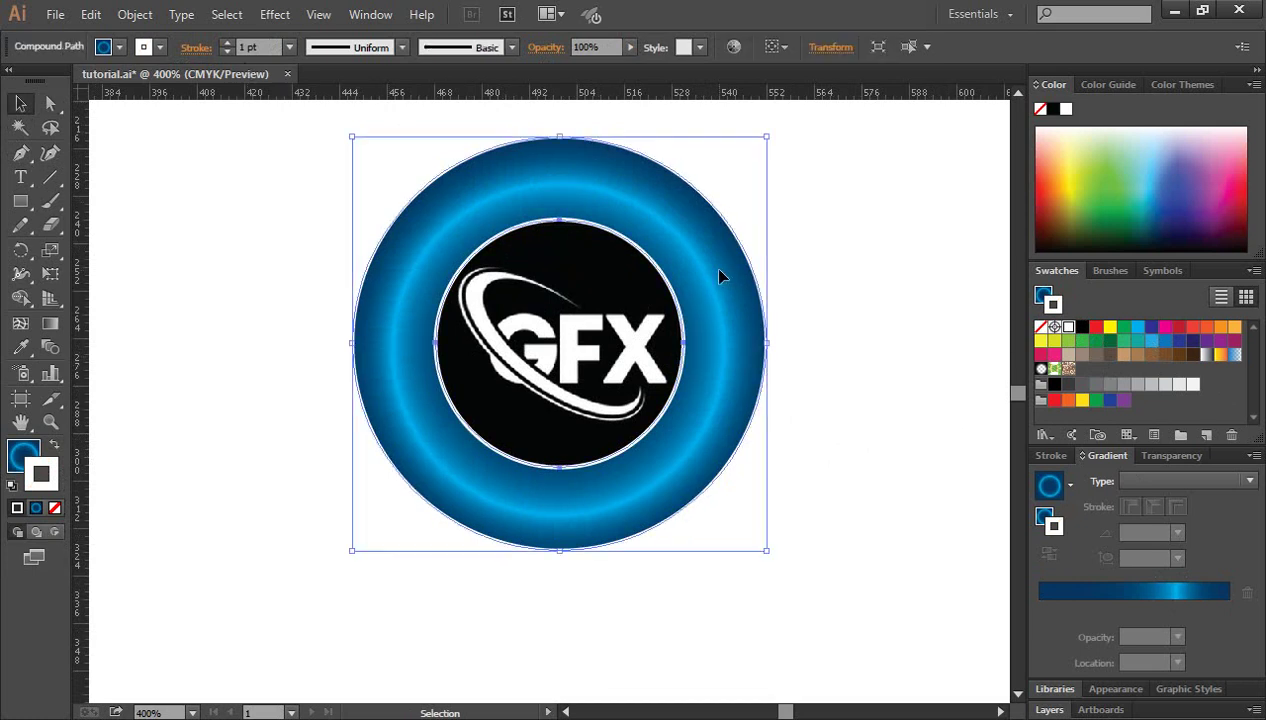
left_click(226, 43)
left_click(275, 281)
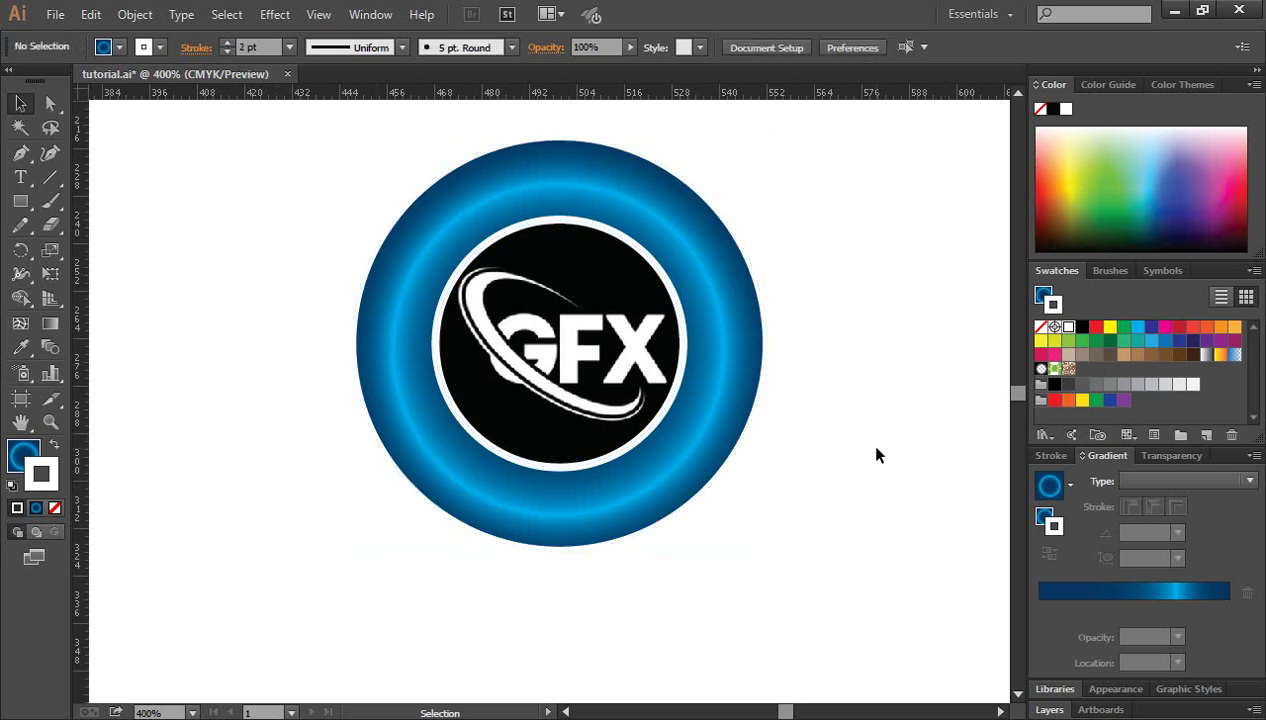
Step: Scale the GFX logo group down from its center to 85.67 pt wide so it sits inside the white outline
left_click(566, 358)
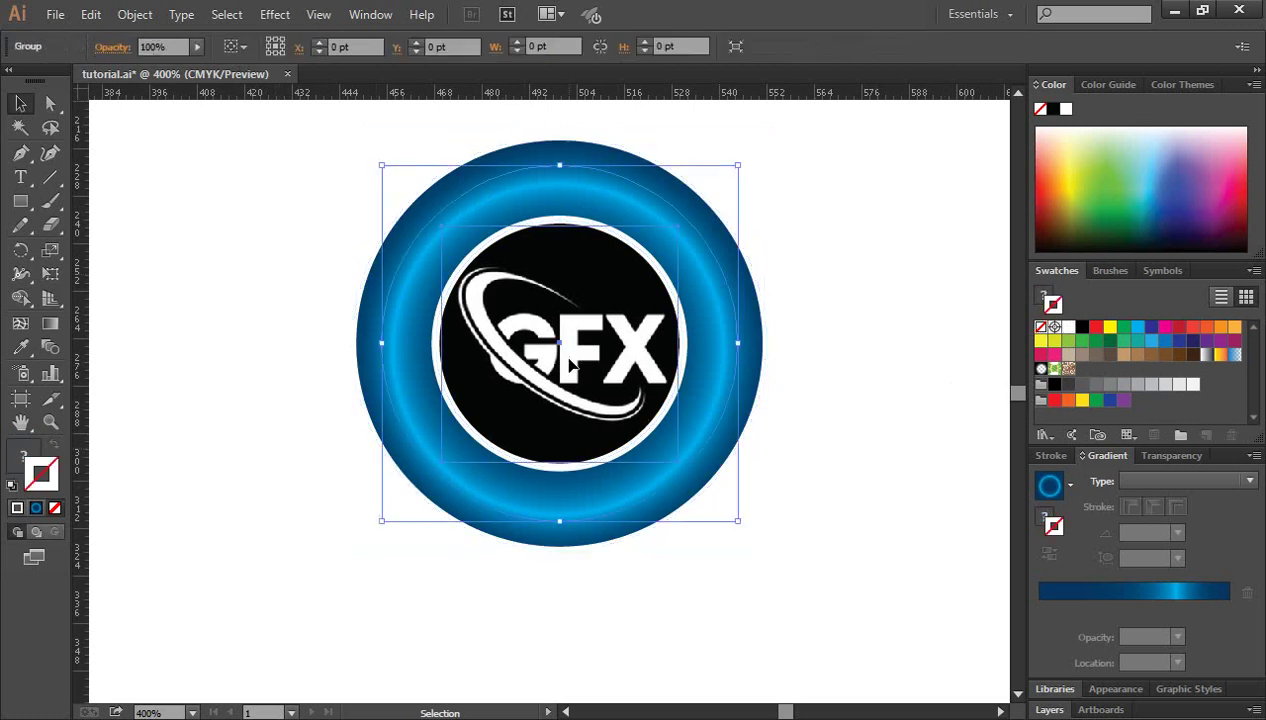
left_click_drag(738, 523, 733, 518)
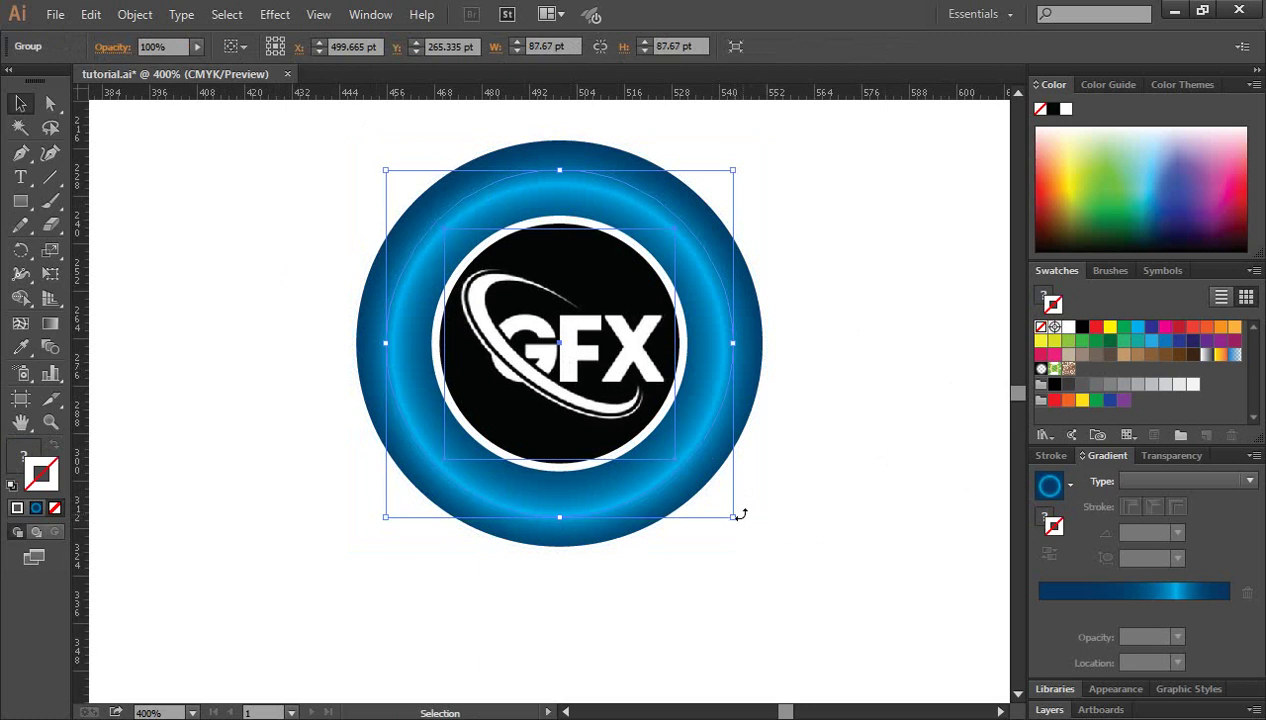
left_click_drag(733, 517, 733, 517)
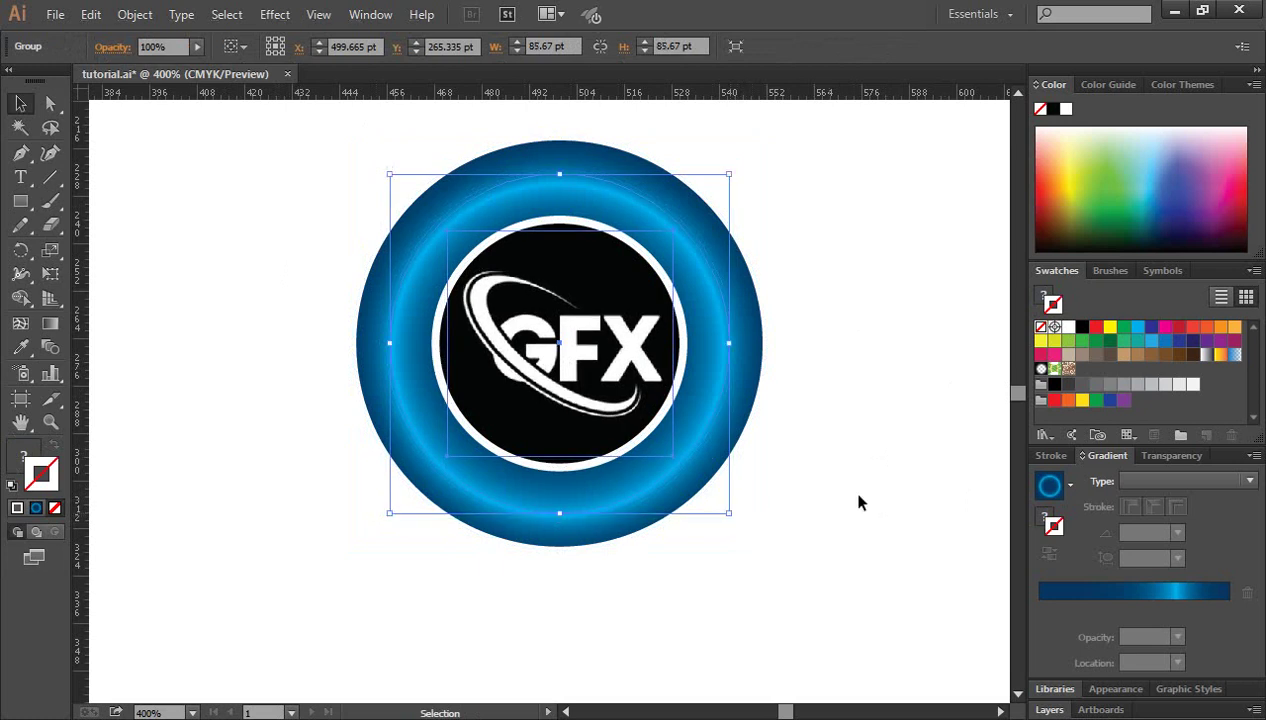
left_click(847, 484)
scroll(490, 326, "up", 1)
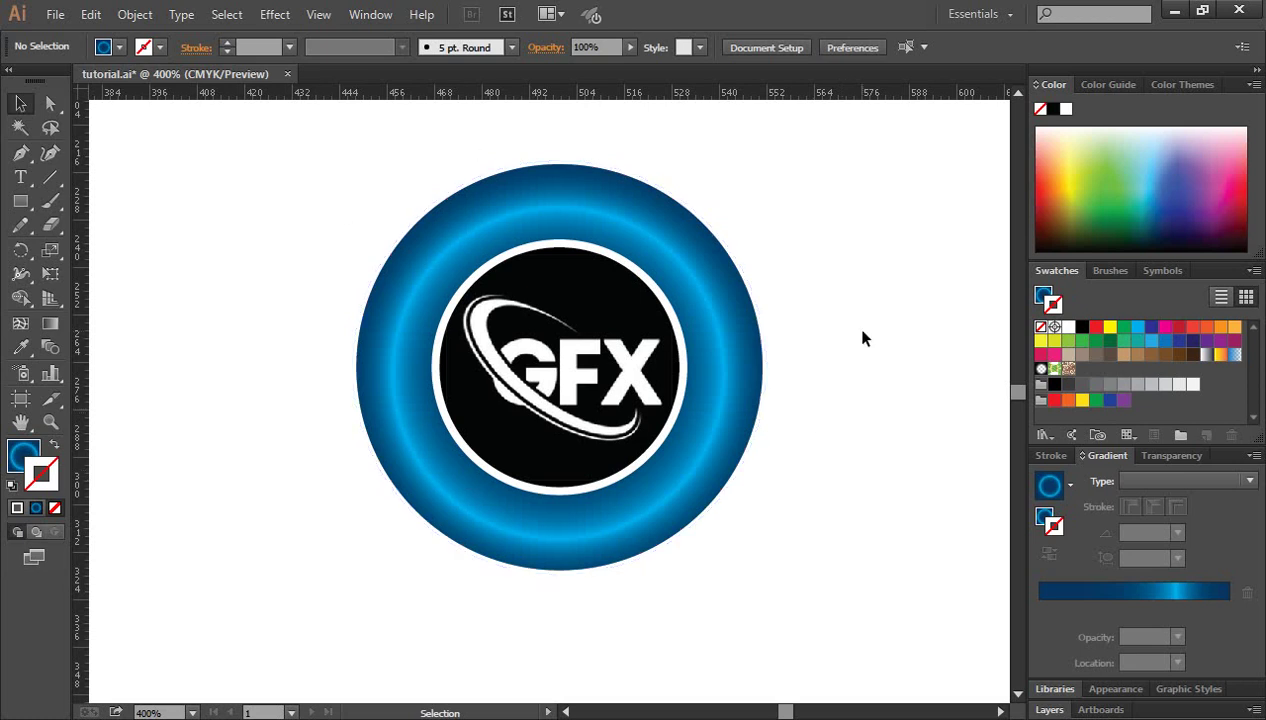
left_click(587, 203)
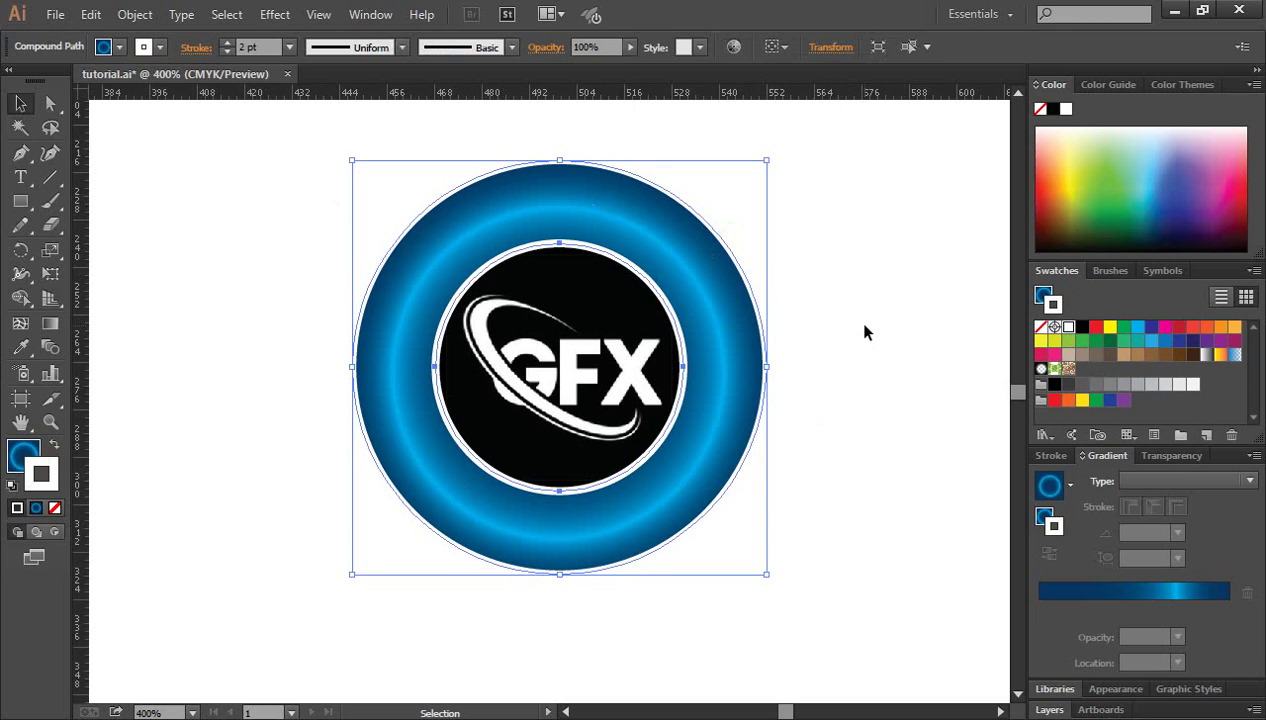
left_click(776, 368)
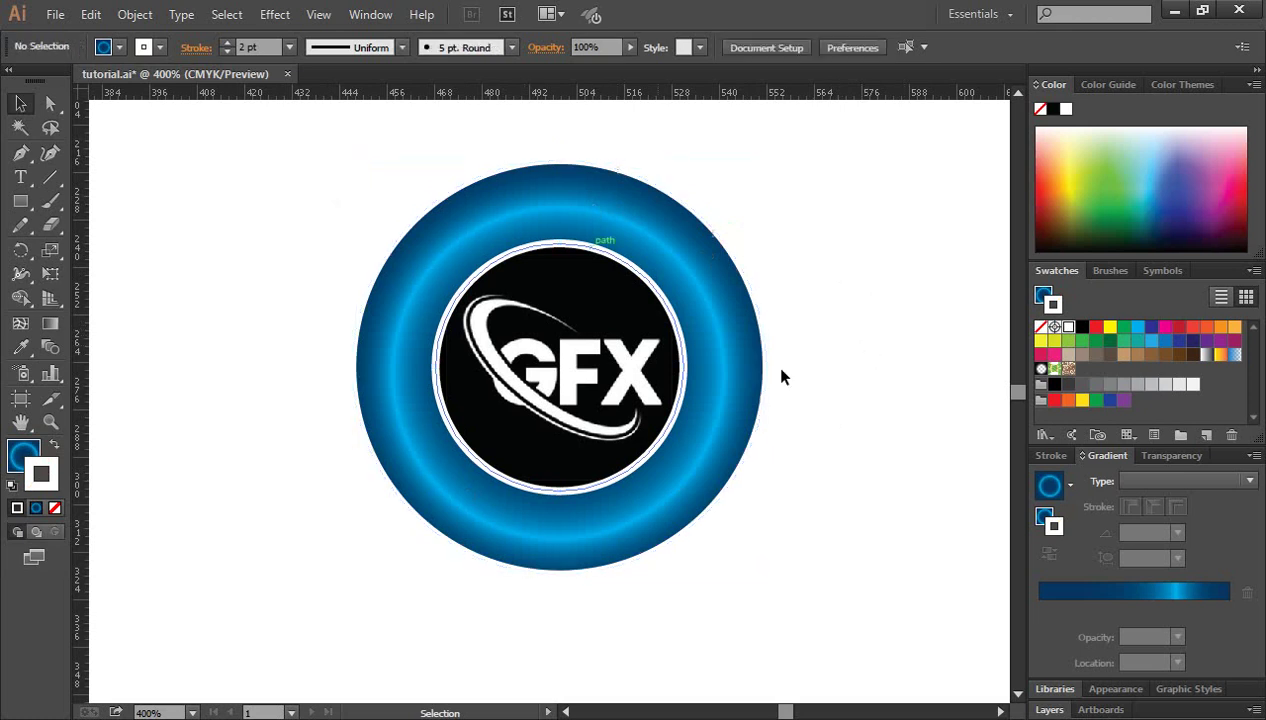